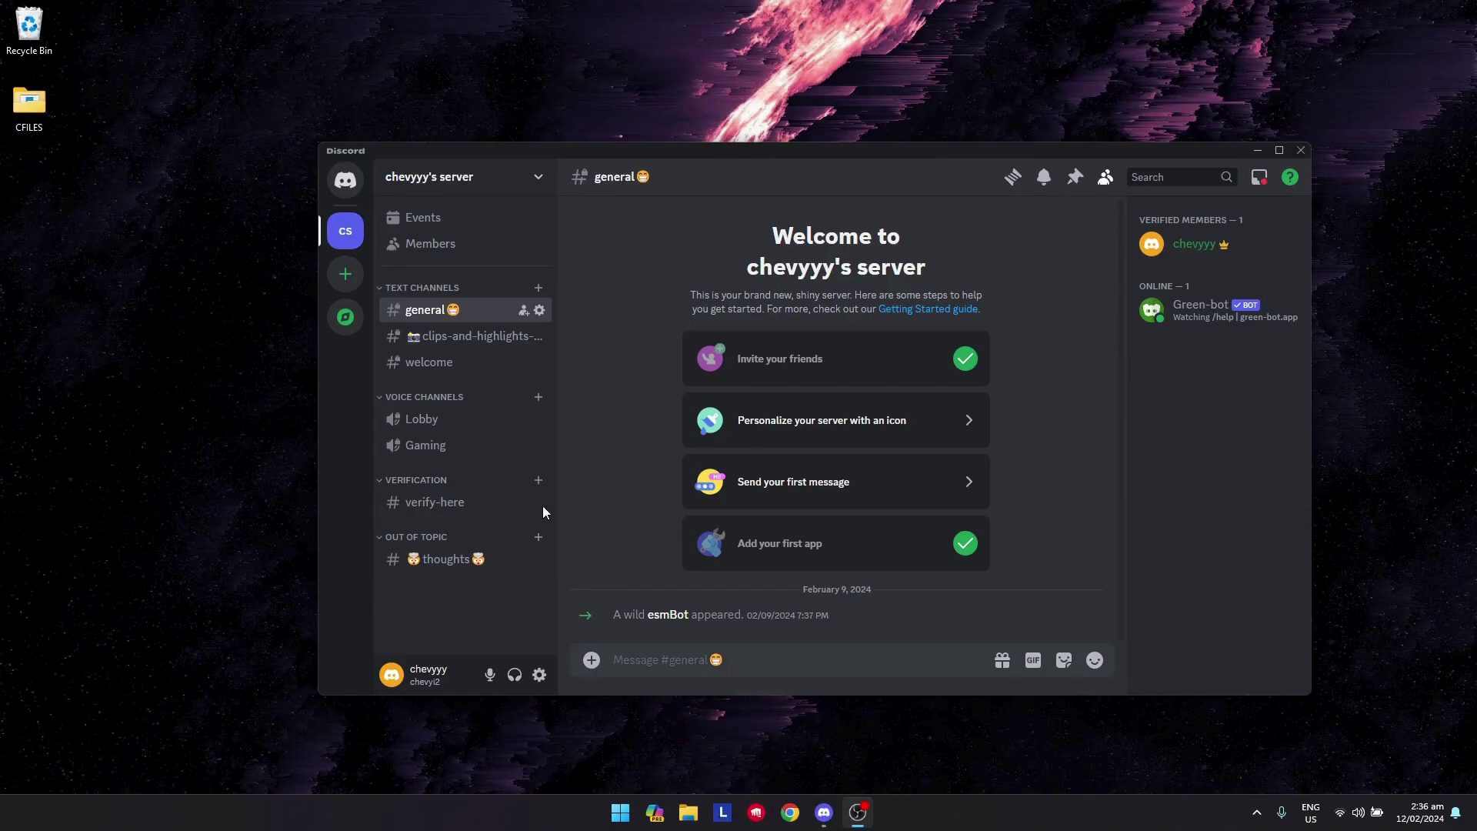
Open chevyyy's server settings from the server name menu.
left_click(537, 182)
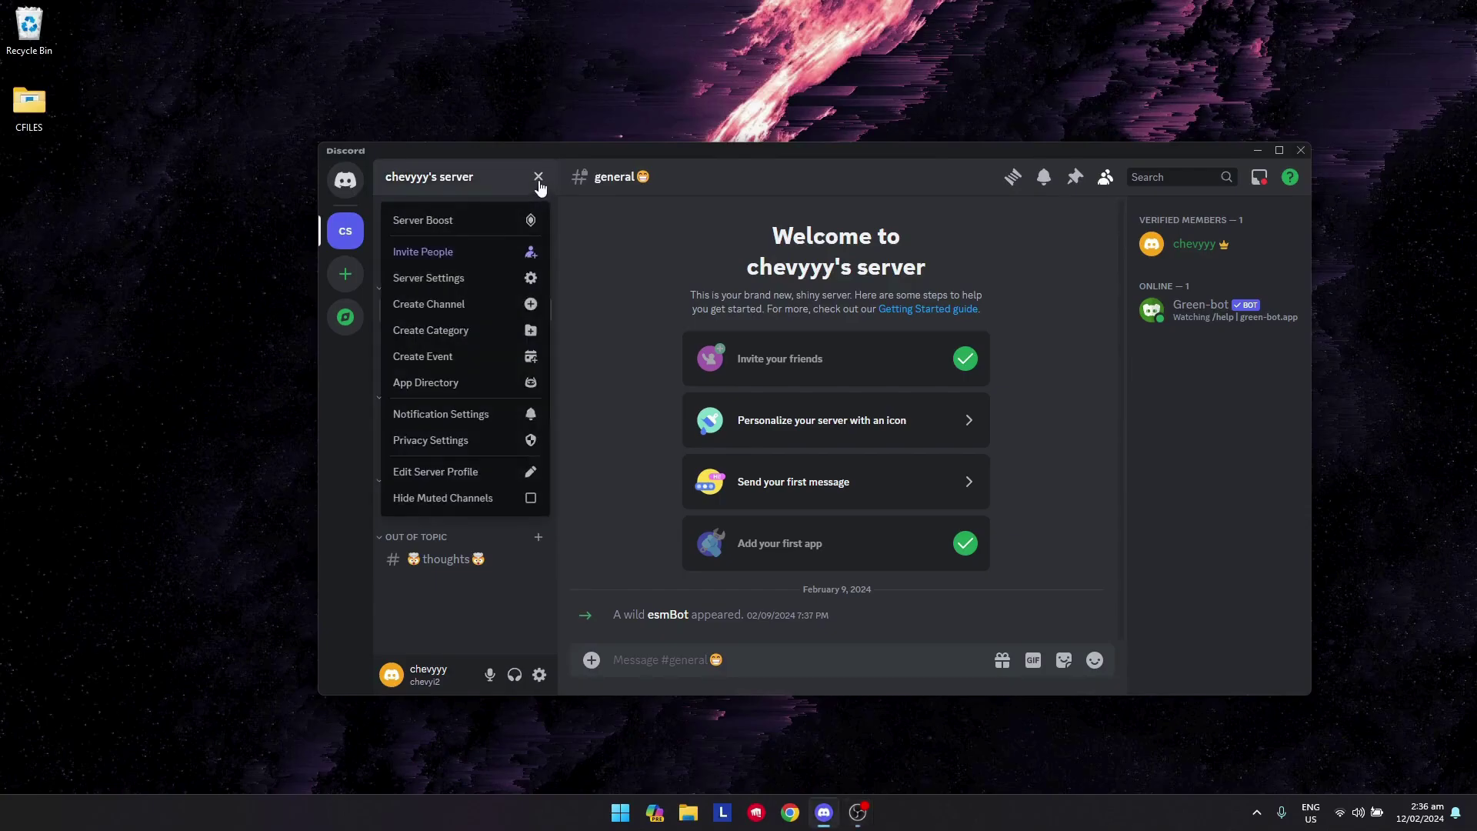
left_click(502, 279)
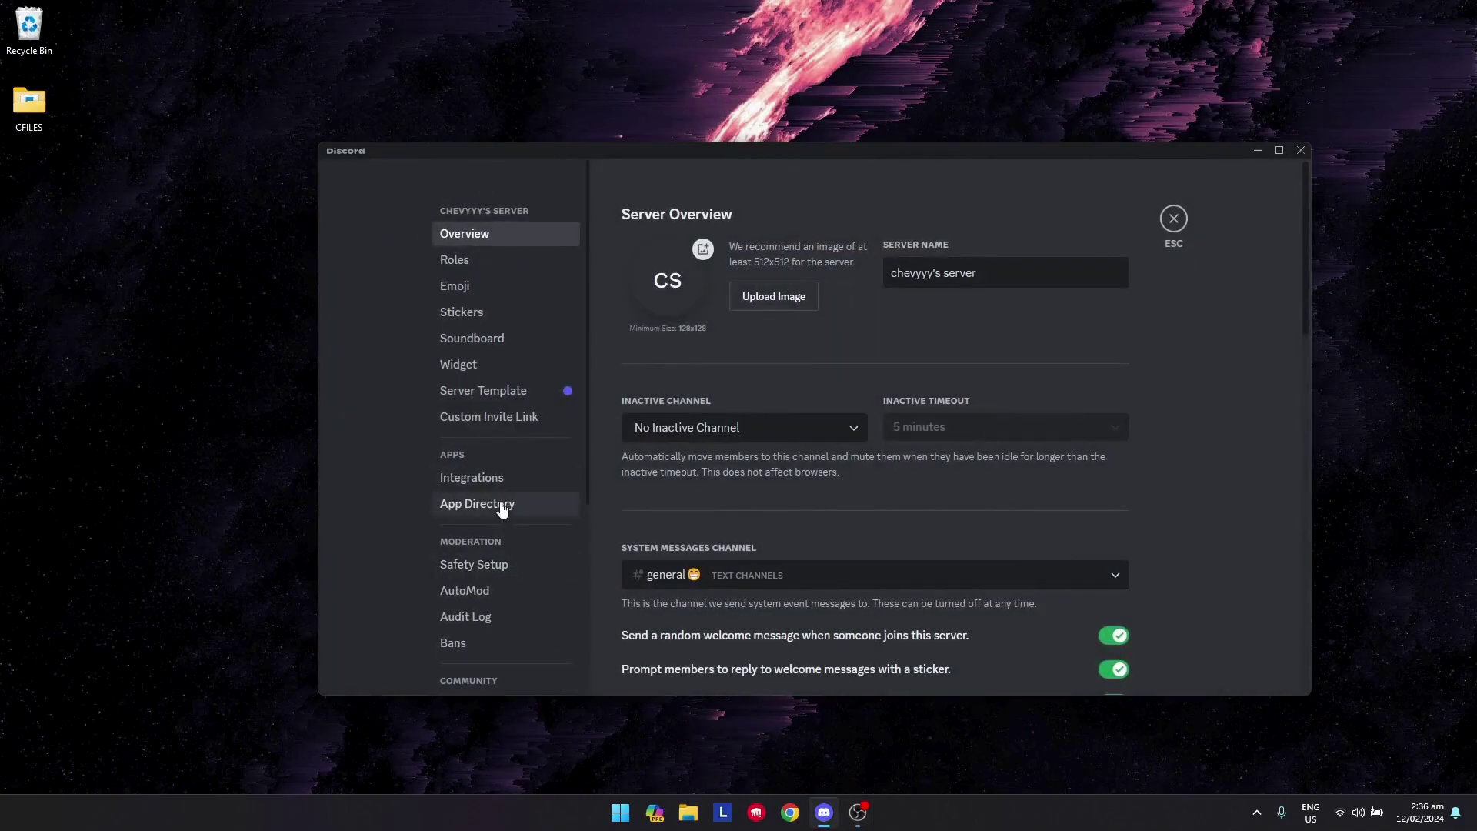
Search the App Directory for 'dyno' and start adding the Dyno bot to the server.
left_click(501, 510)
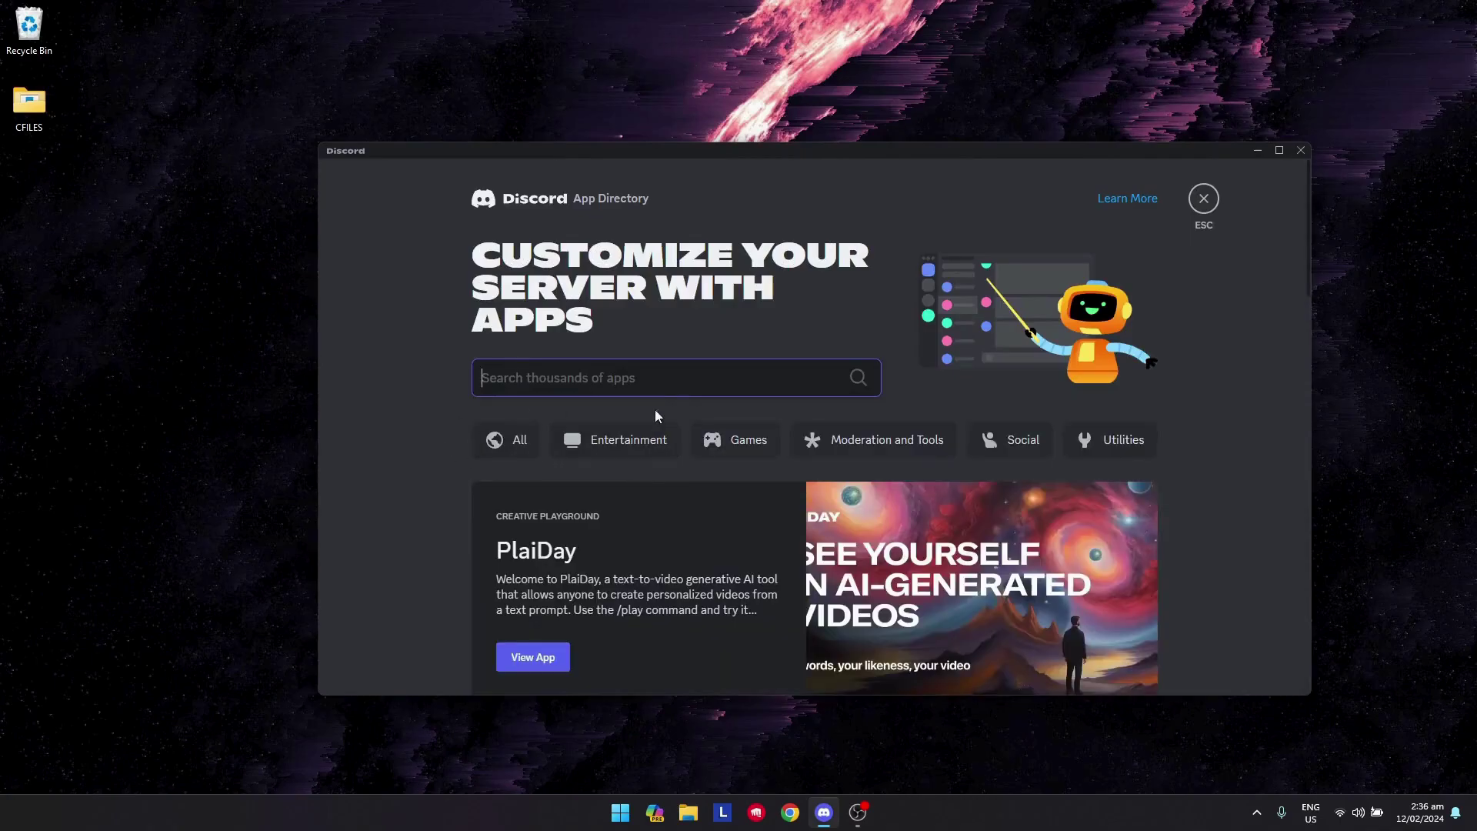
type("dyno")
key("Return")
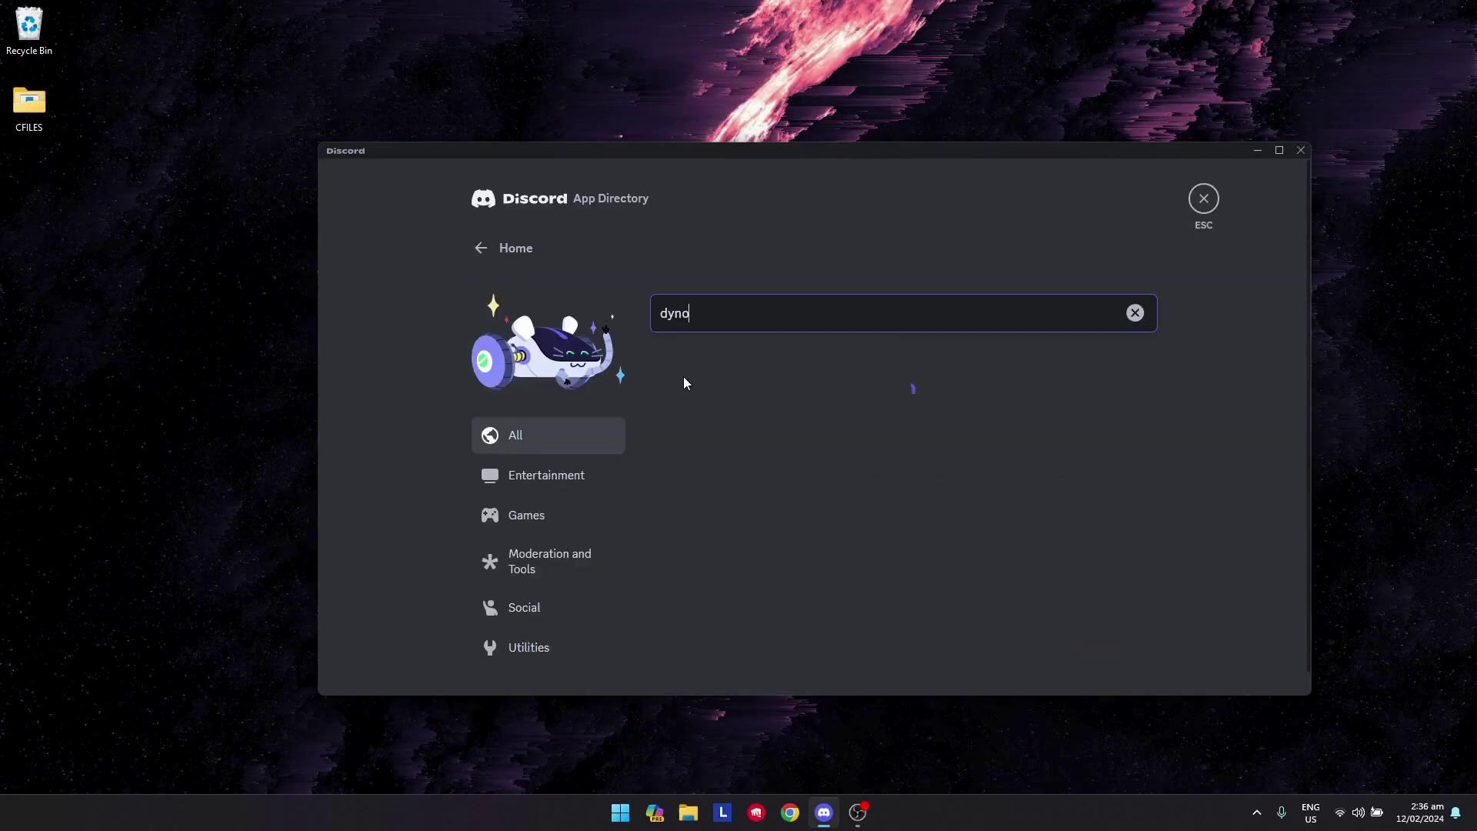
left_click(771, 401)
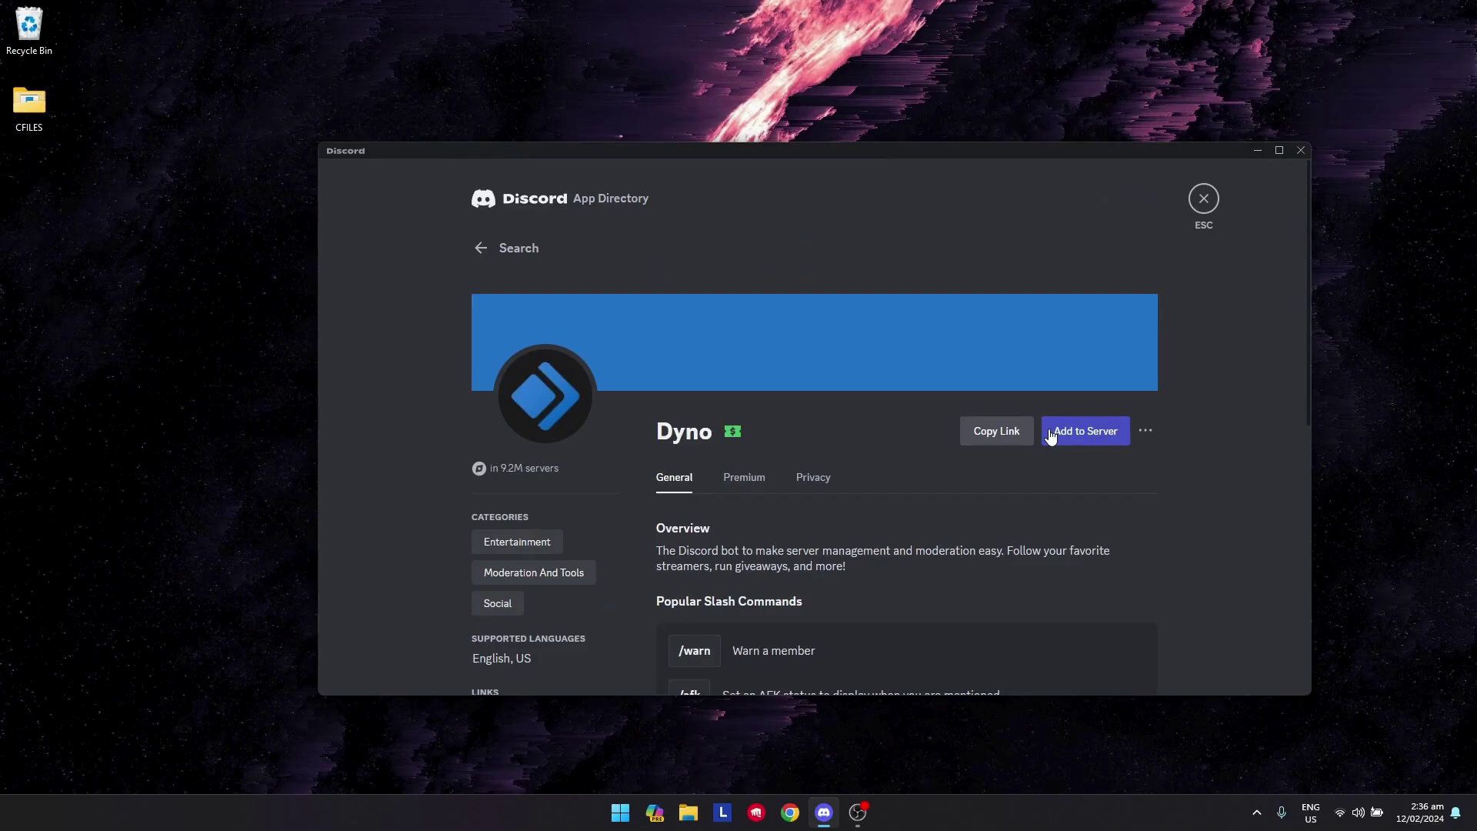
left_click(1076, 448)
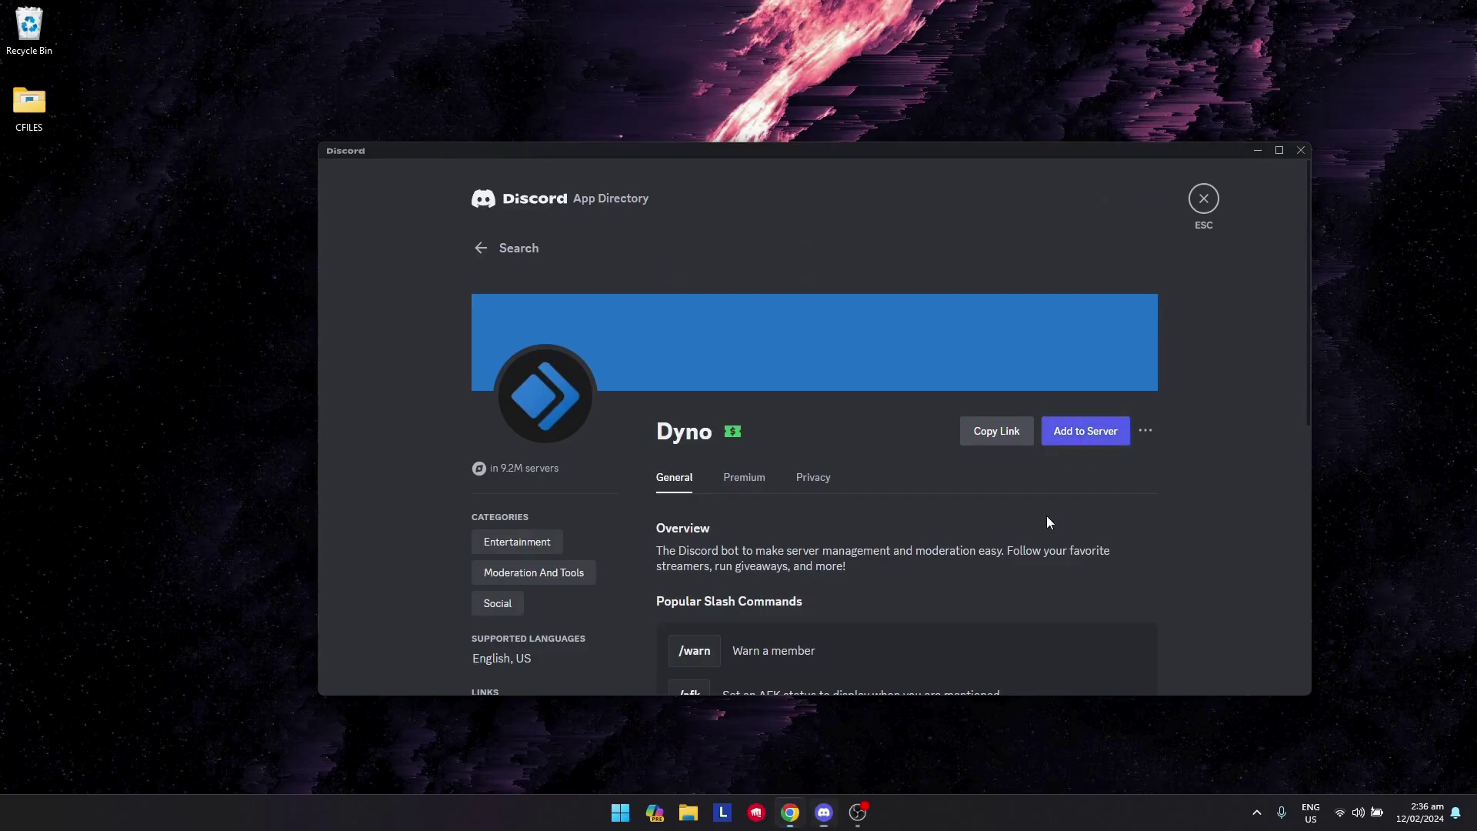
Authorize Dyno to join chevyyy's server with its requested permissions.
left_click_drag(988, 352, 786, 3)
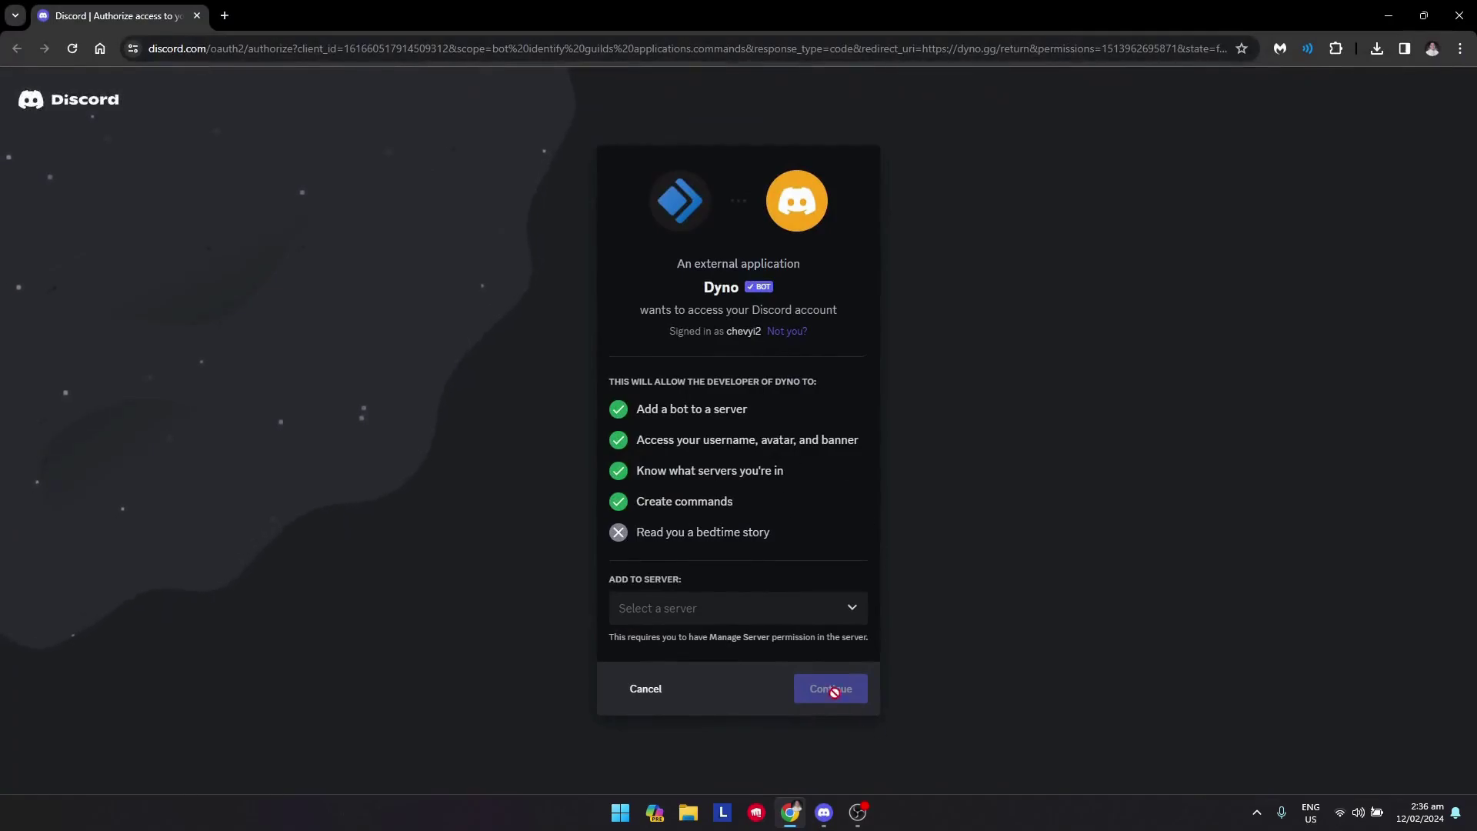
left_click(769, 611)
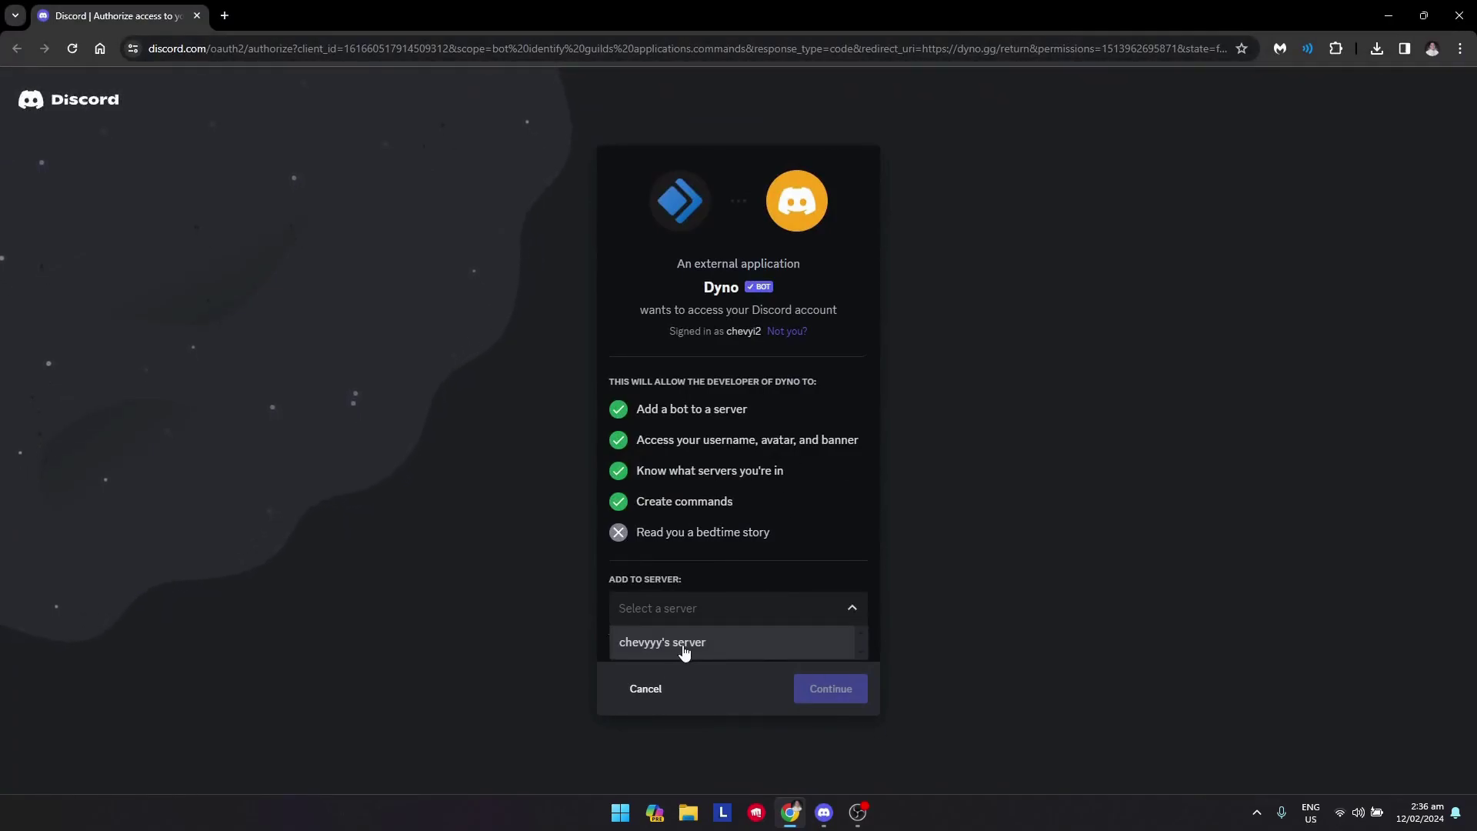
left_click(749, 644)
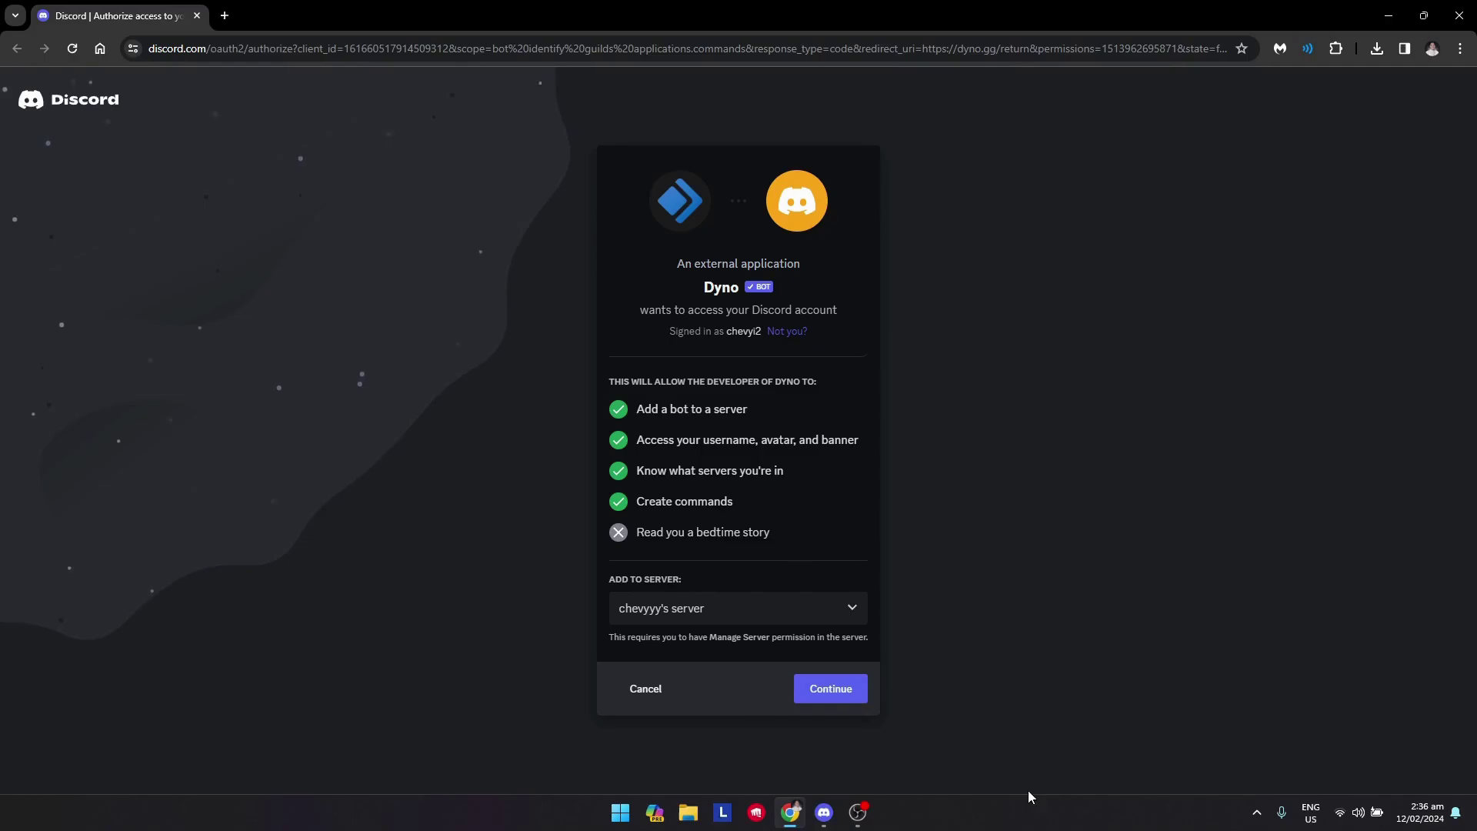
left_click(831, 689)
scroll(873, 682, "down", 1)
scroll(656, 357, "up", 1)
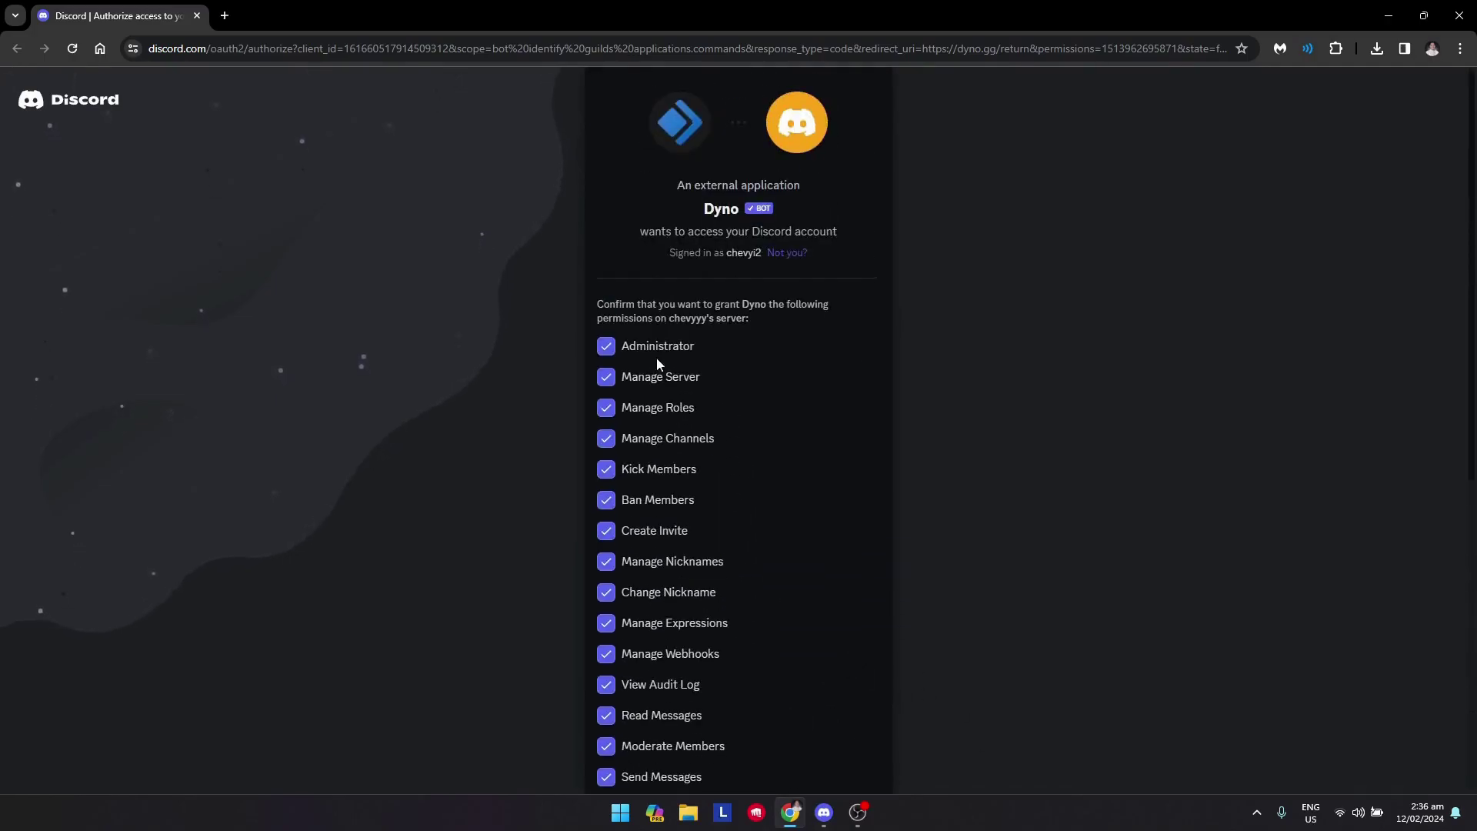
scroll(815, 546, "down", 3)
scroll(815, 545, "down", 1)
scroll(778, 678, "down", 1)
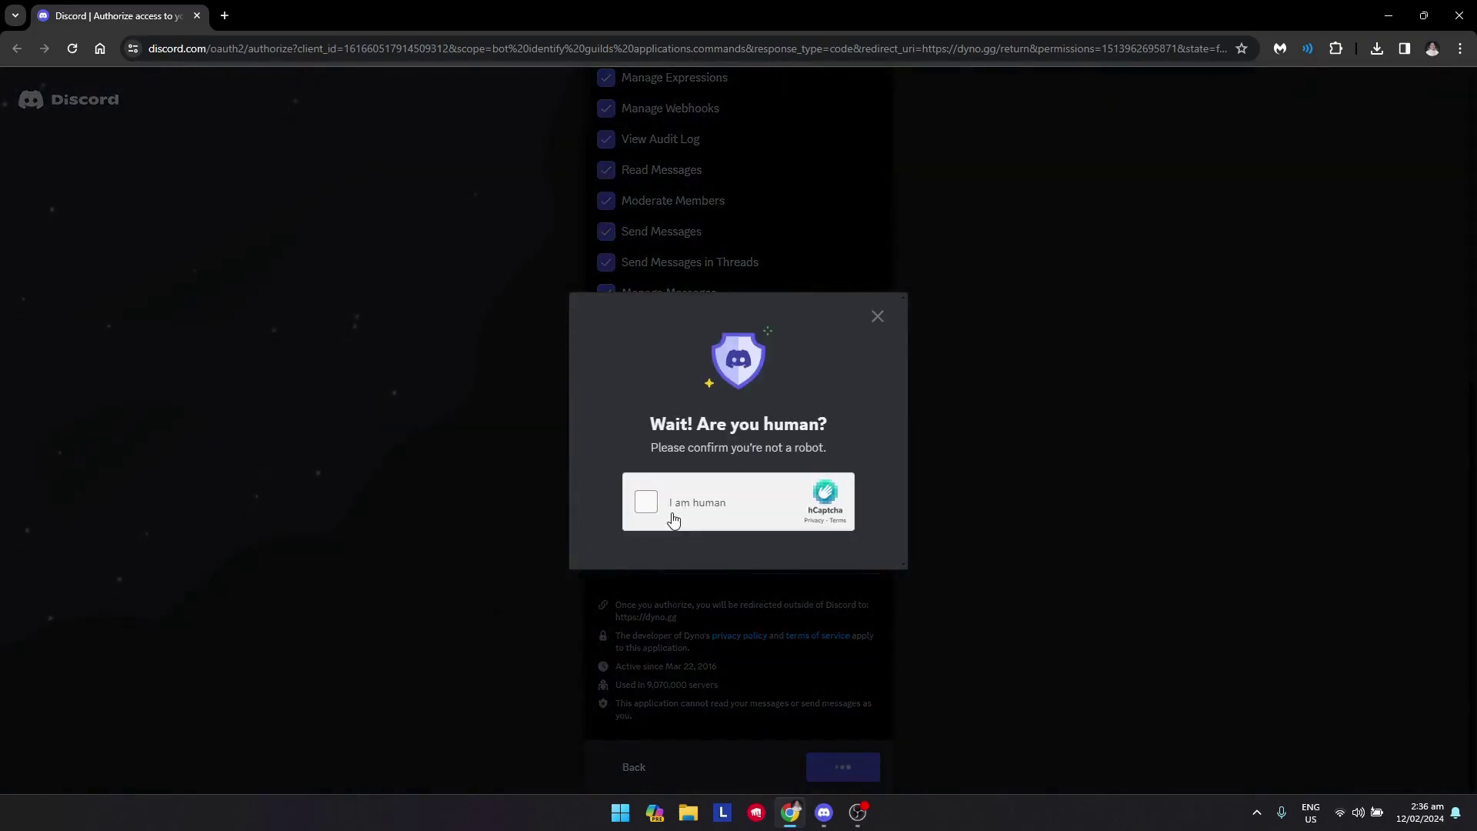
left_click(642, 505)
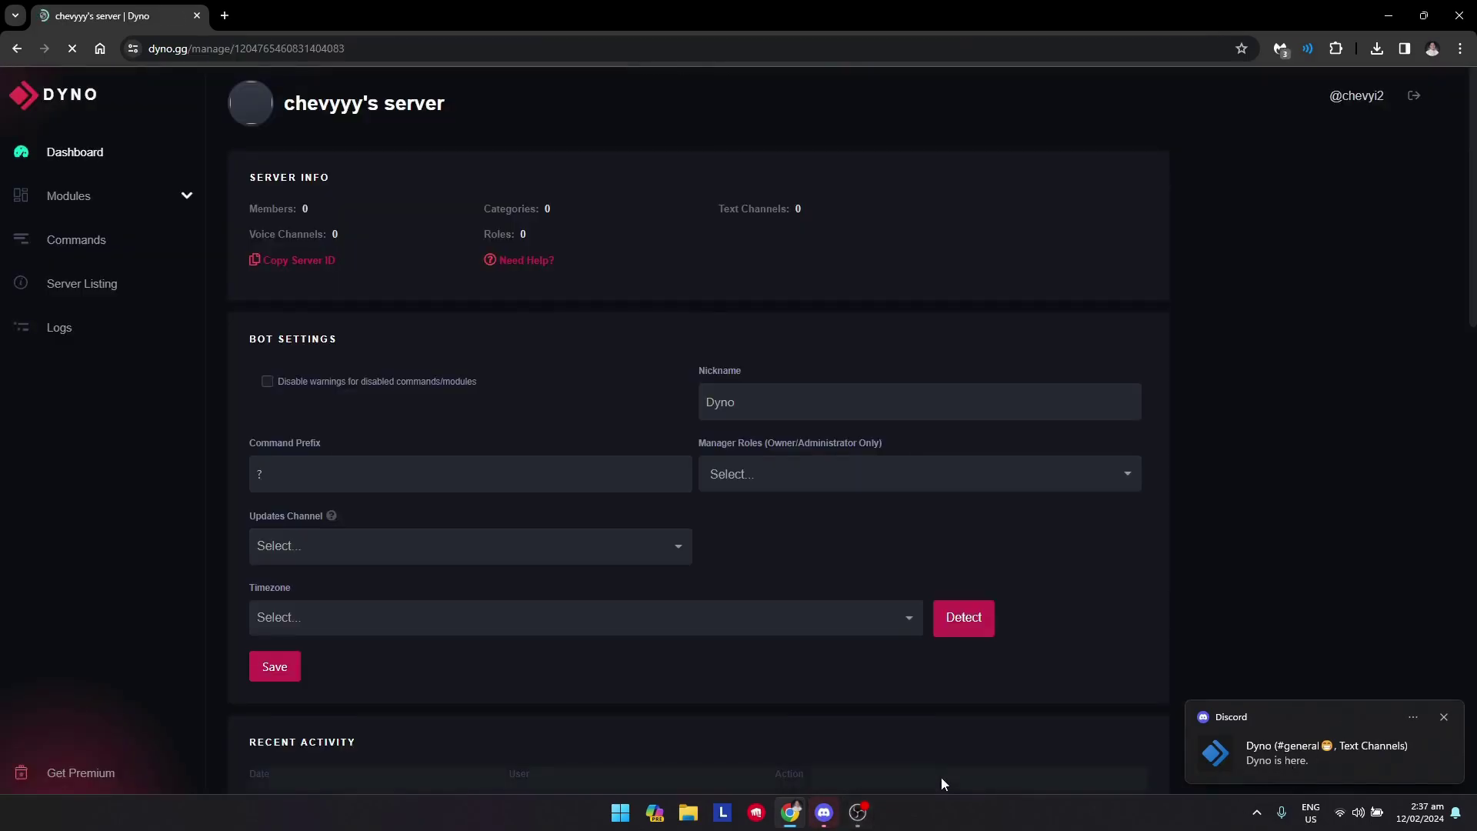
Open the Modules list in the Dyno dashboard sidebar.
left_click(73, 202)
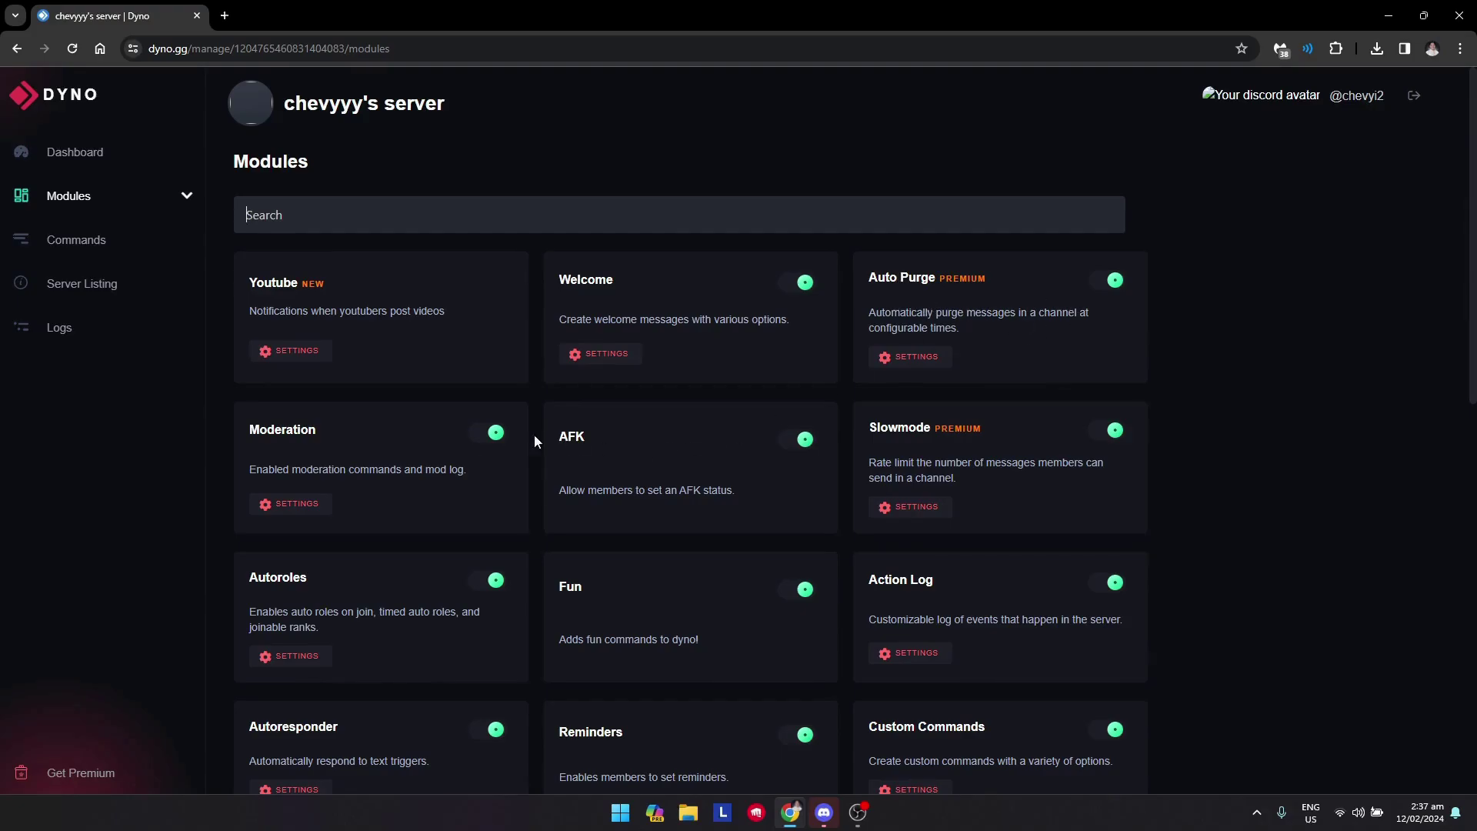
scroll(534, 439, "down", 3)
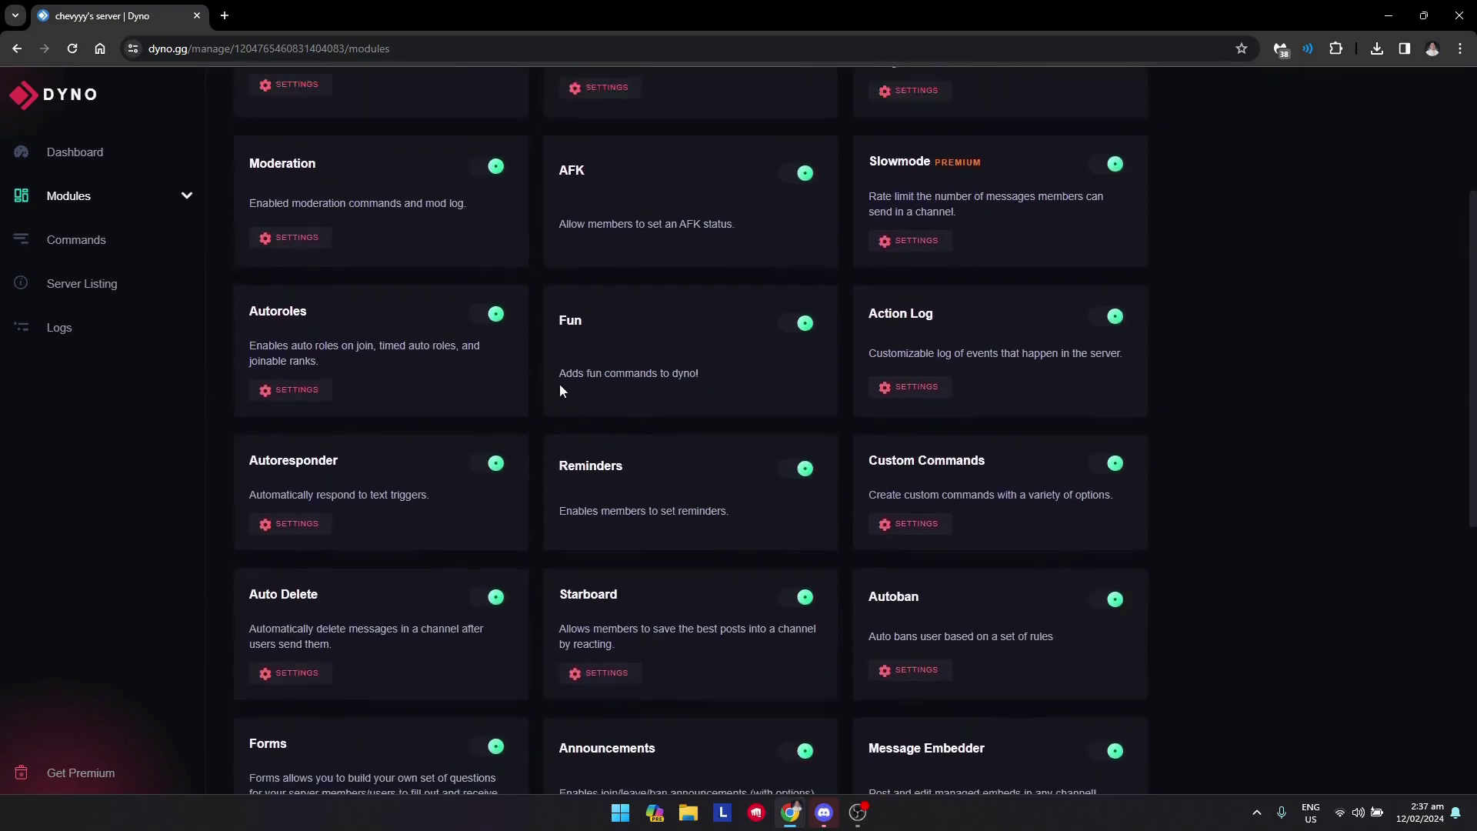
scroll(560, 392, "up", 3)
scroll(681, 395, "down", 1)
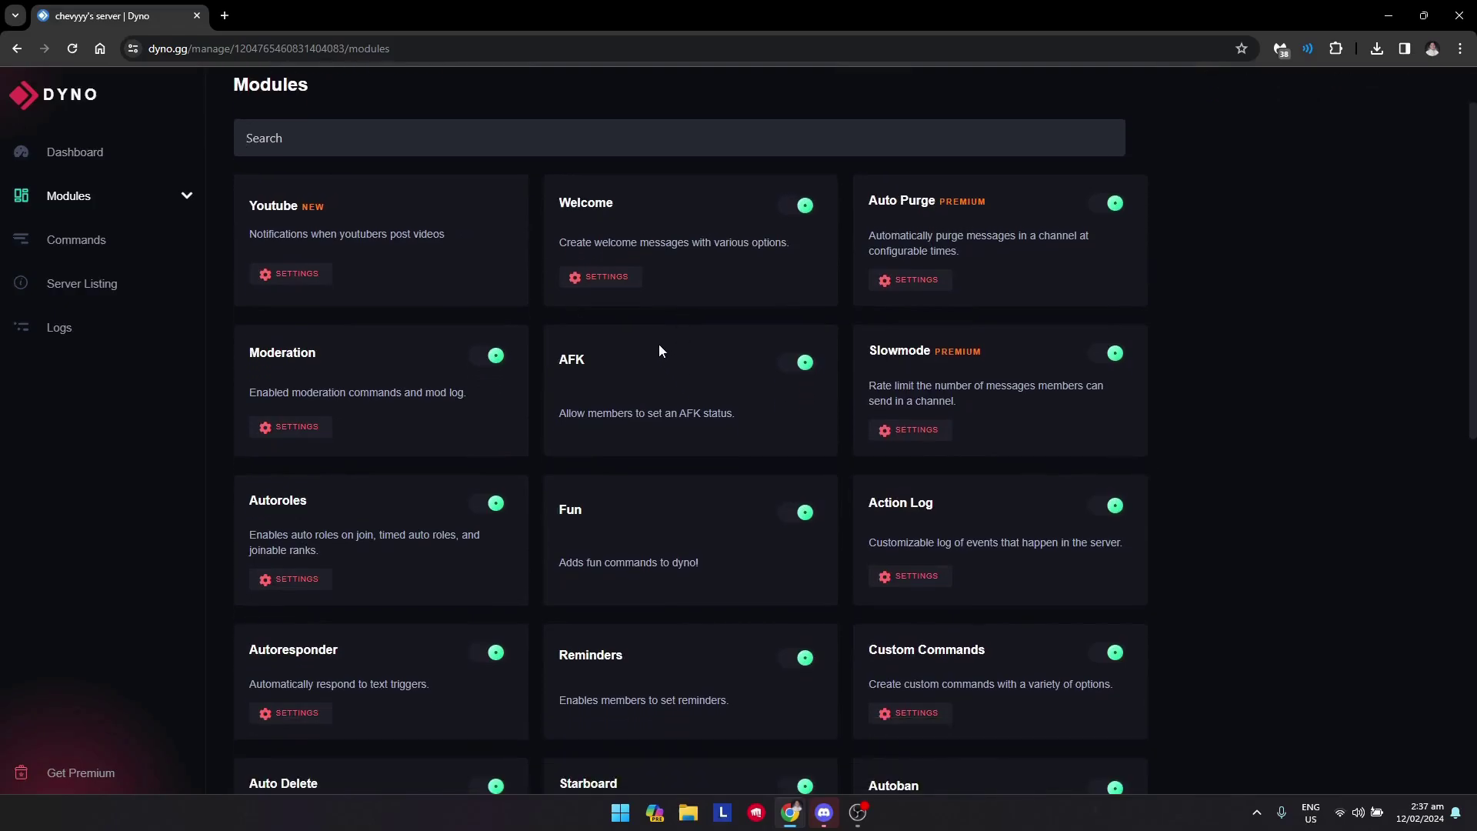
scroll(578, 340, "up", 1)
scroll(524, 341, "down", 4)
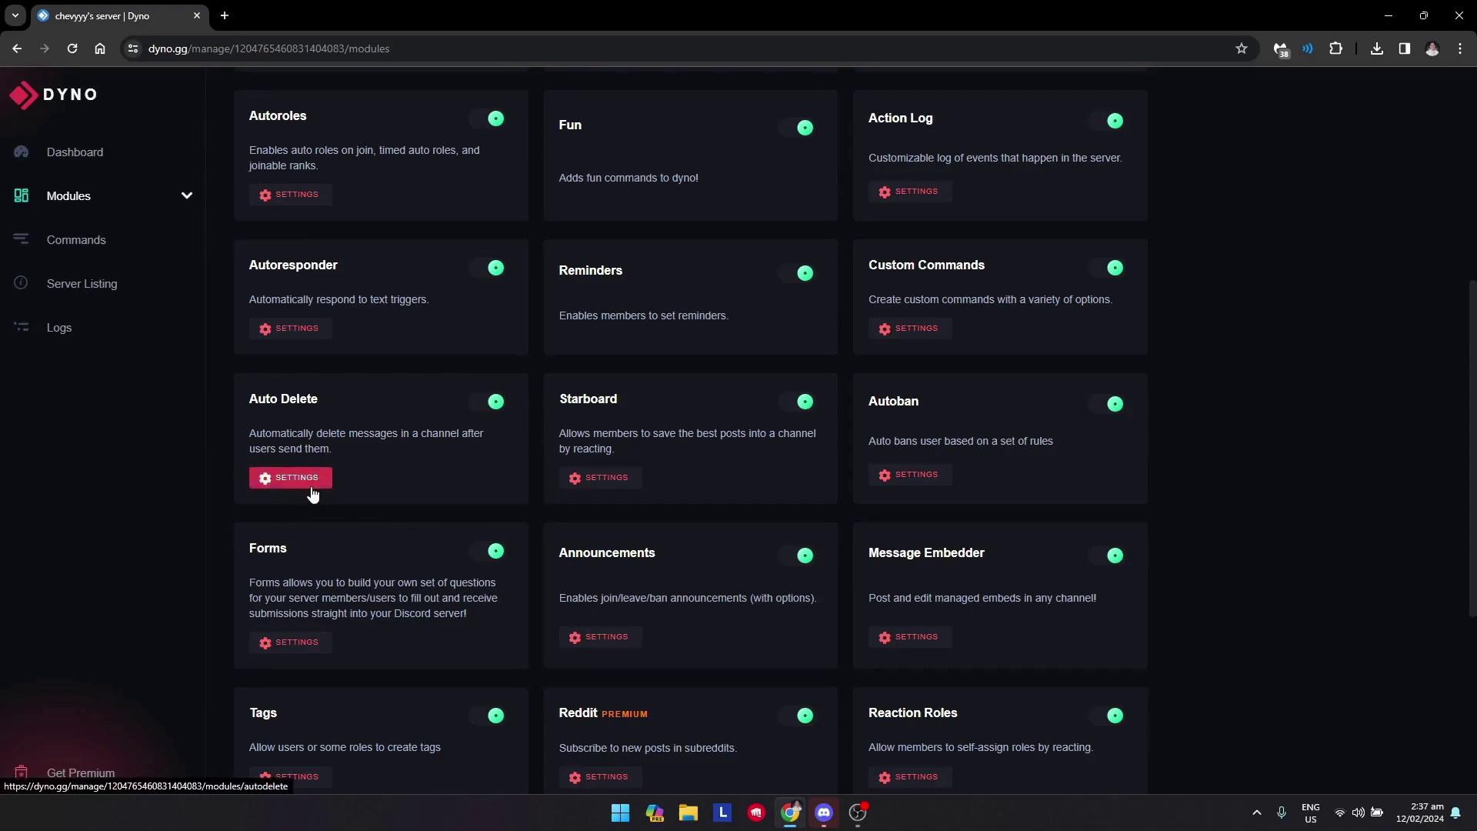
Fill in an Auto Delete rule: #general, Exact Text filter 'text', Match Any Filter, 10-second delay.
left_click(300, 478)
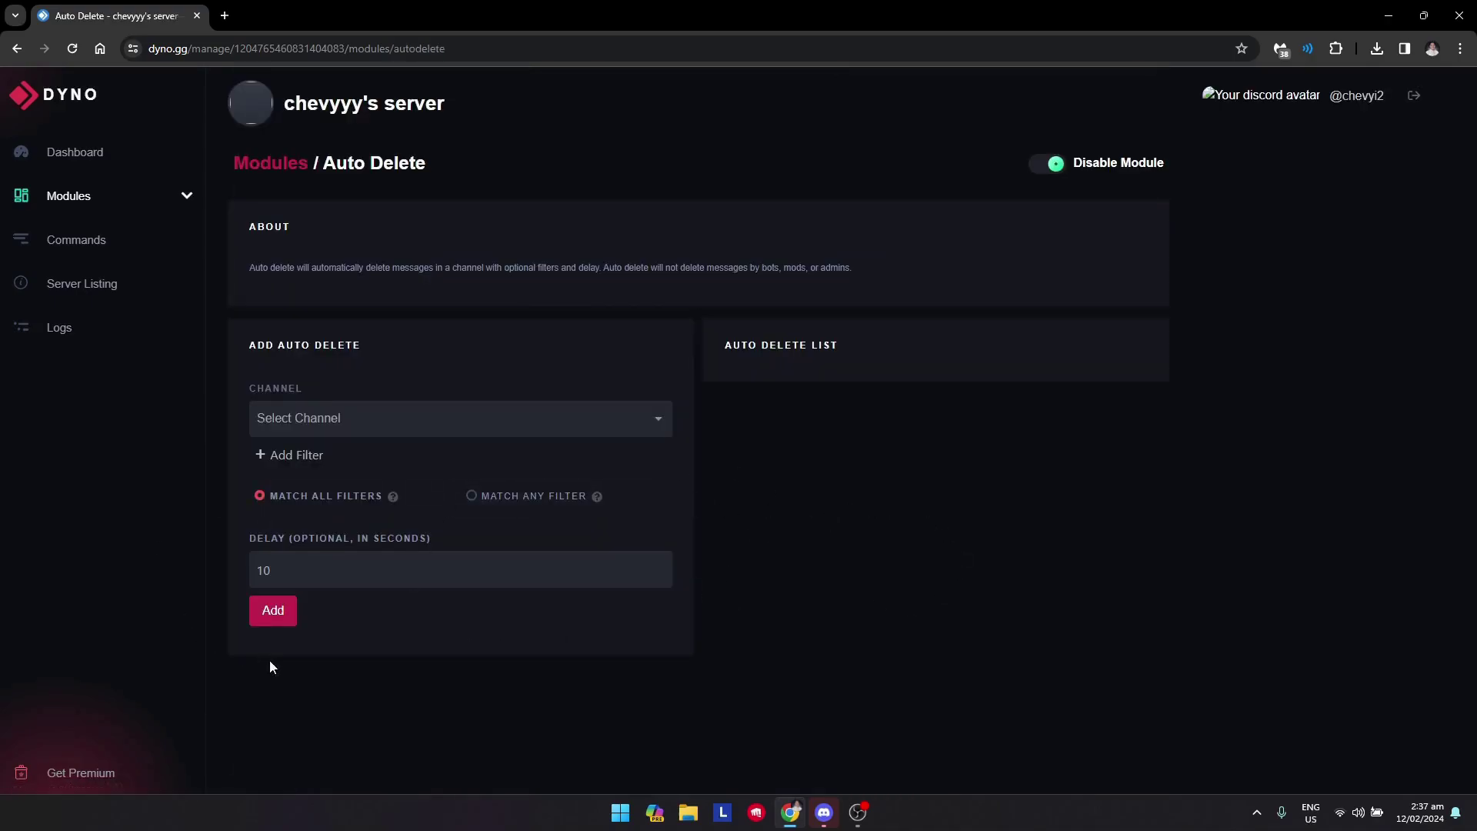
left_click(369, 413)
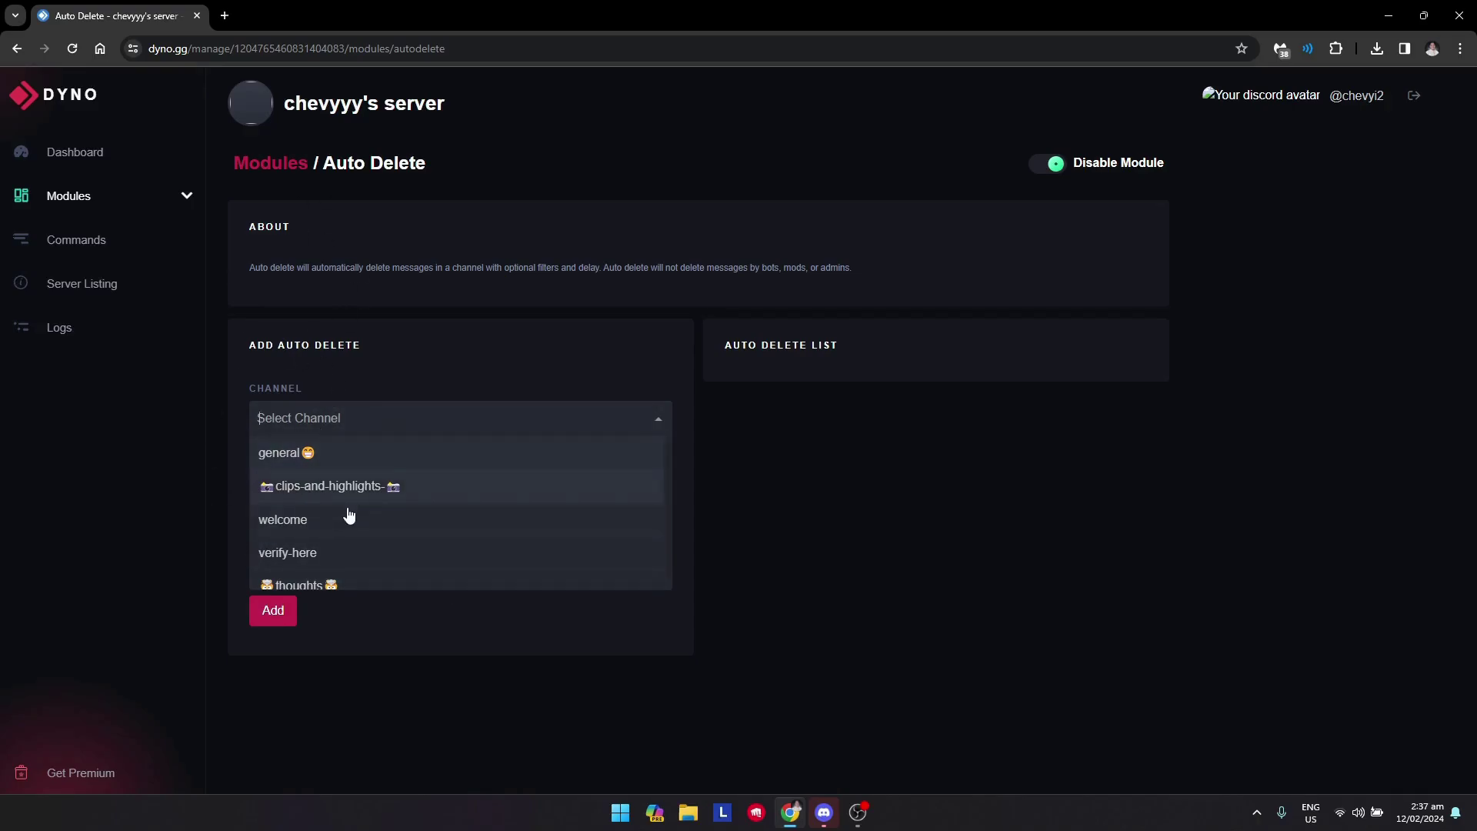
left_click(342, 454)
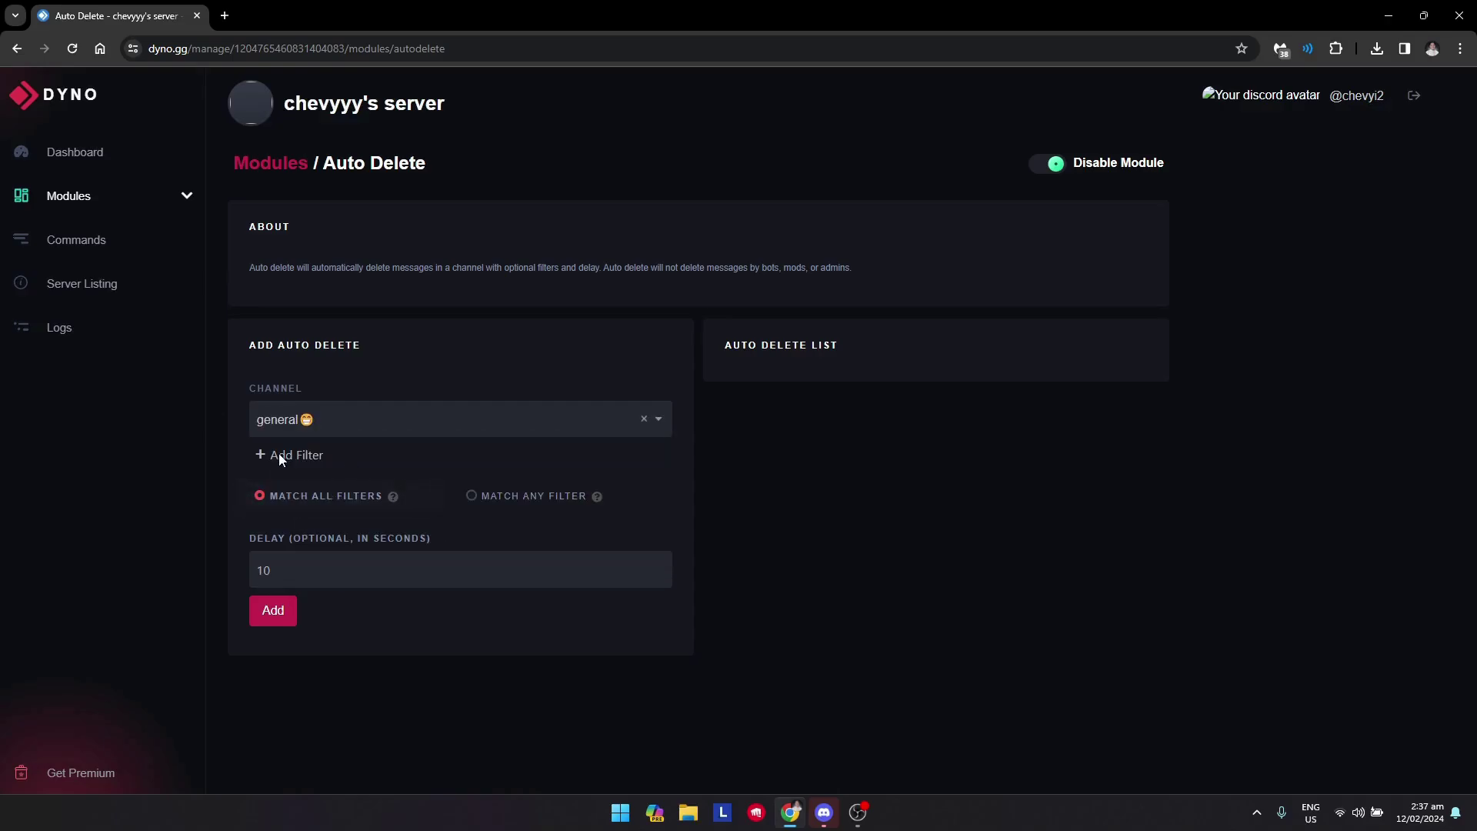
left_click(263, 451)
left_click(334, 487)
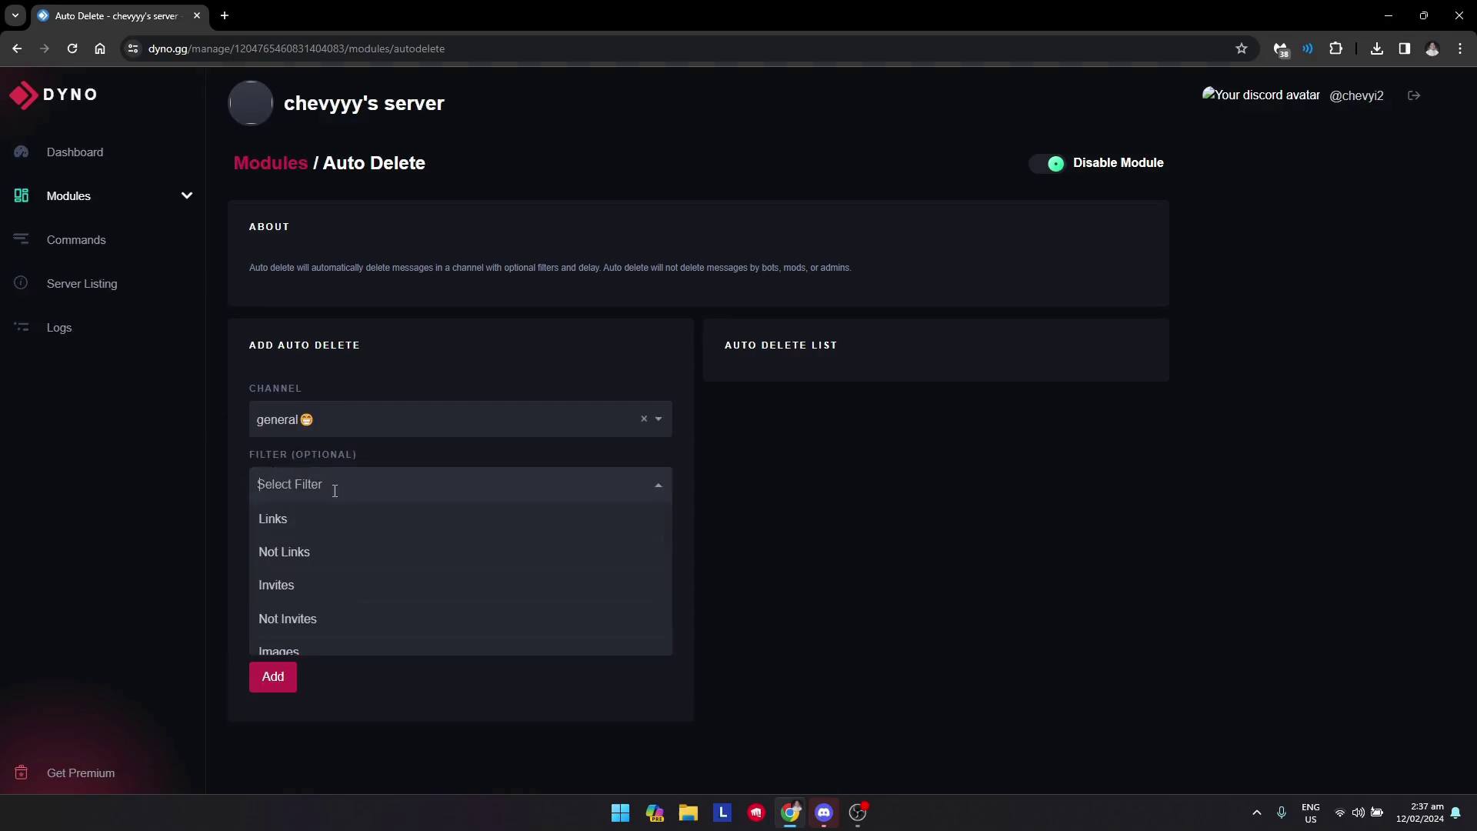
scroll(354, 600, "down", 2)
scroll(335, 543, "up", 1)
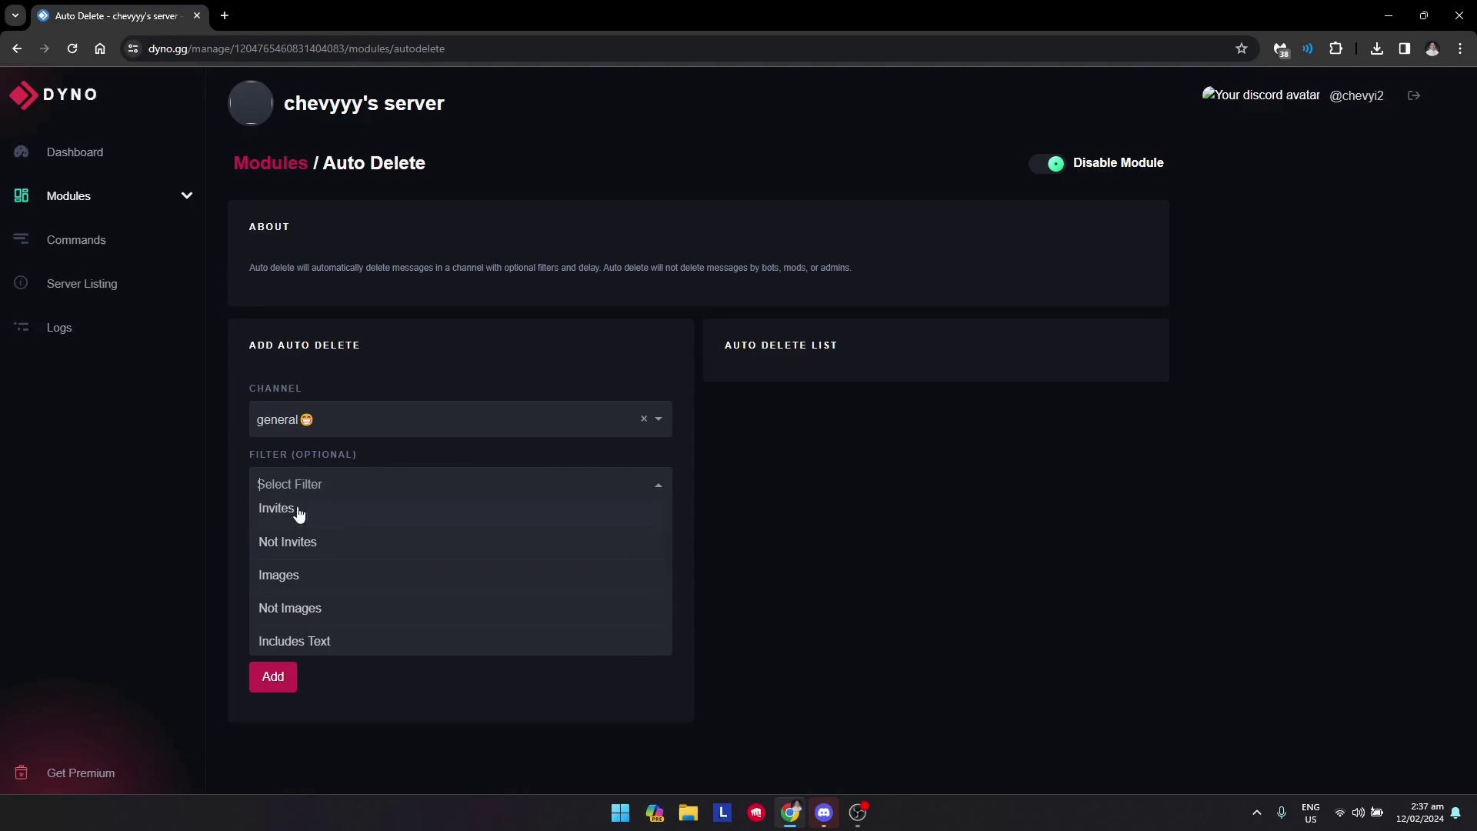
scroll(327, 523, "up", 1)
scroll(320, 562, "down", 2)
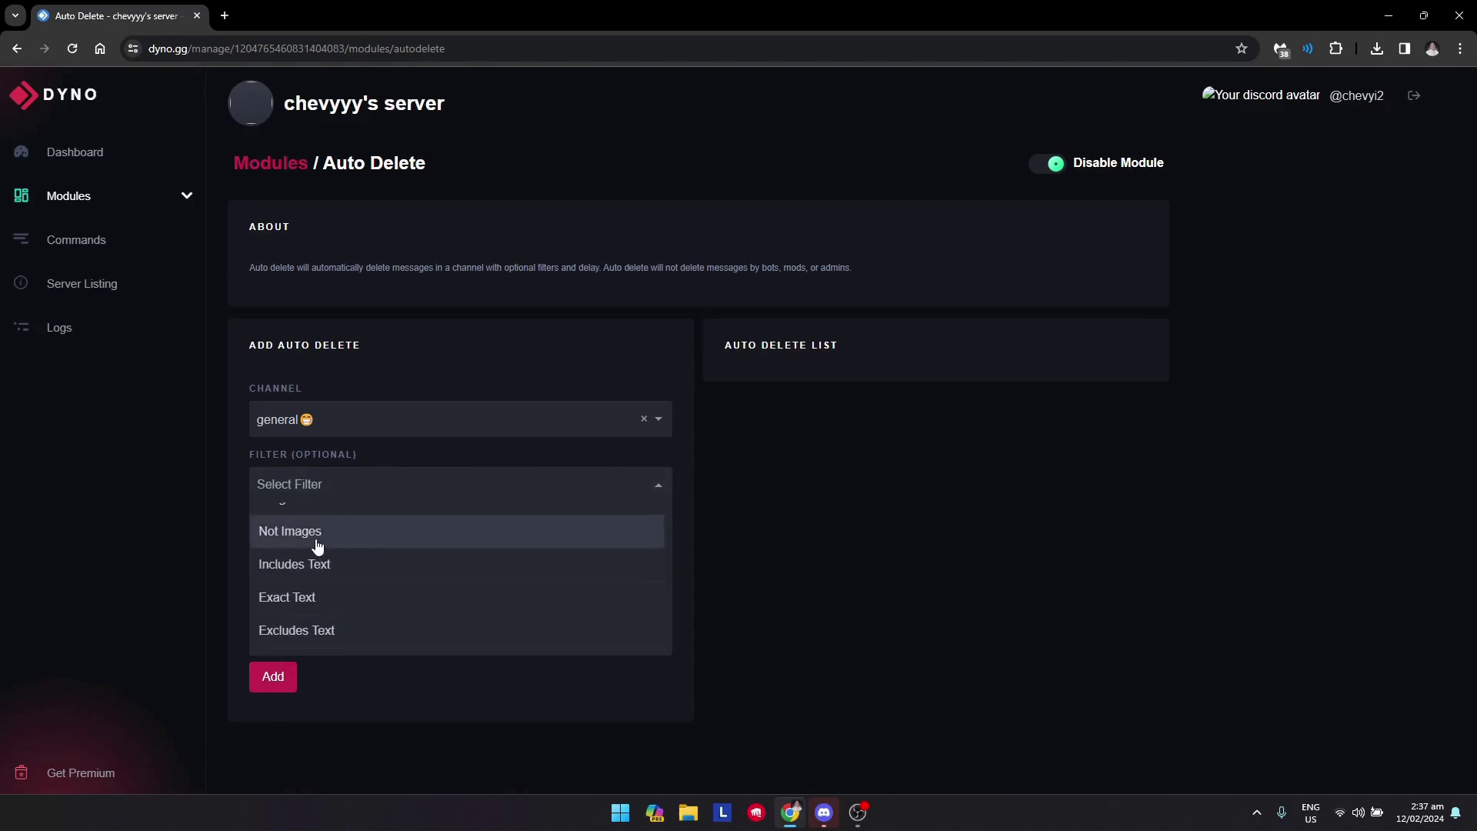
scroll(329, 571, "up", 1)
scroll(330, 564, "down", 3)
scroll(341, 577, "up", 1)
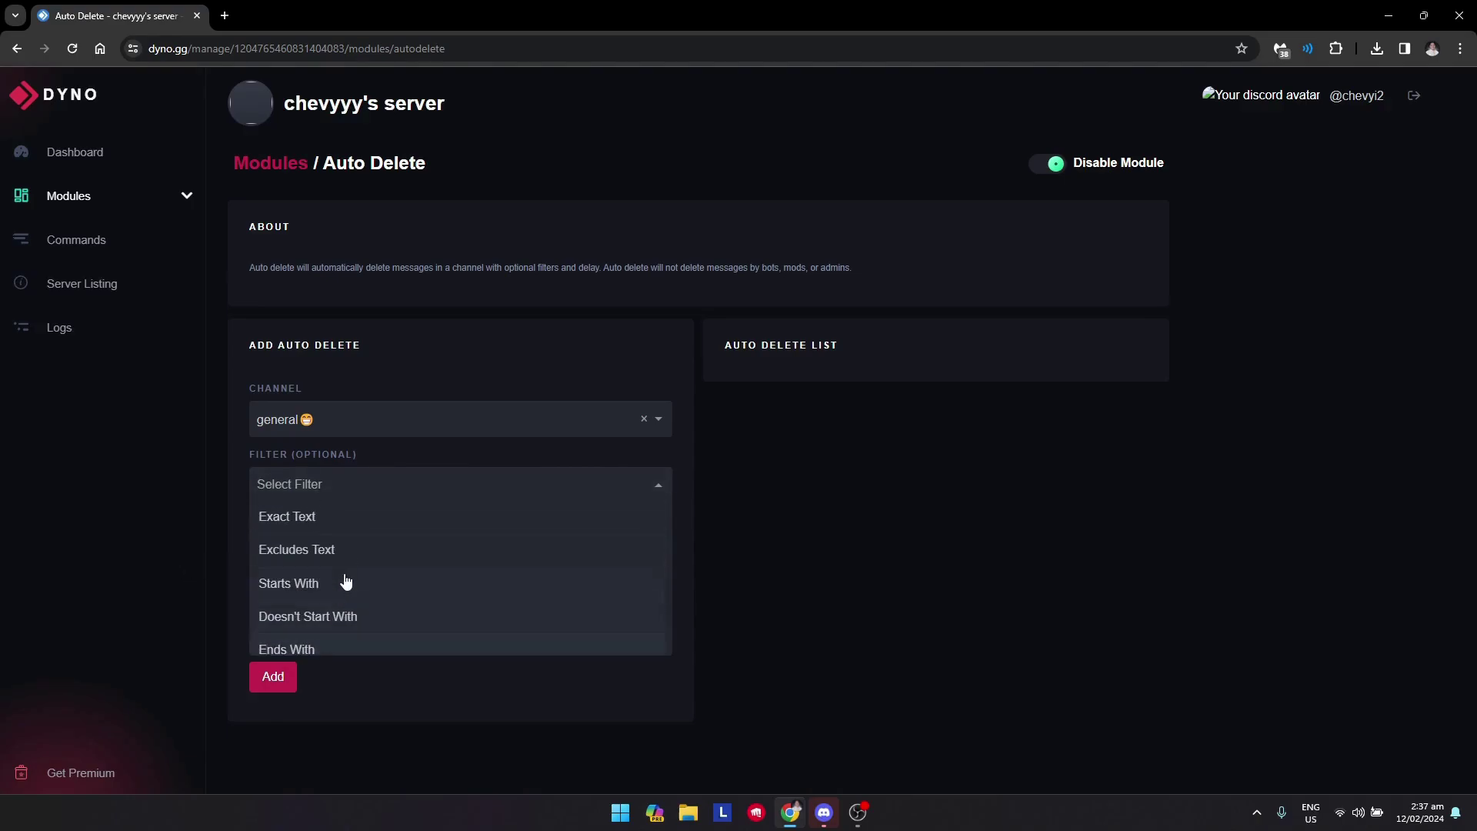
scroll(346, 585, "down", 1)
scroll(385, 587, "up", 1)
left_click(304, 558)
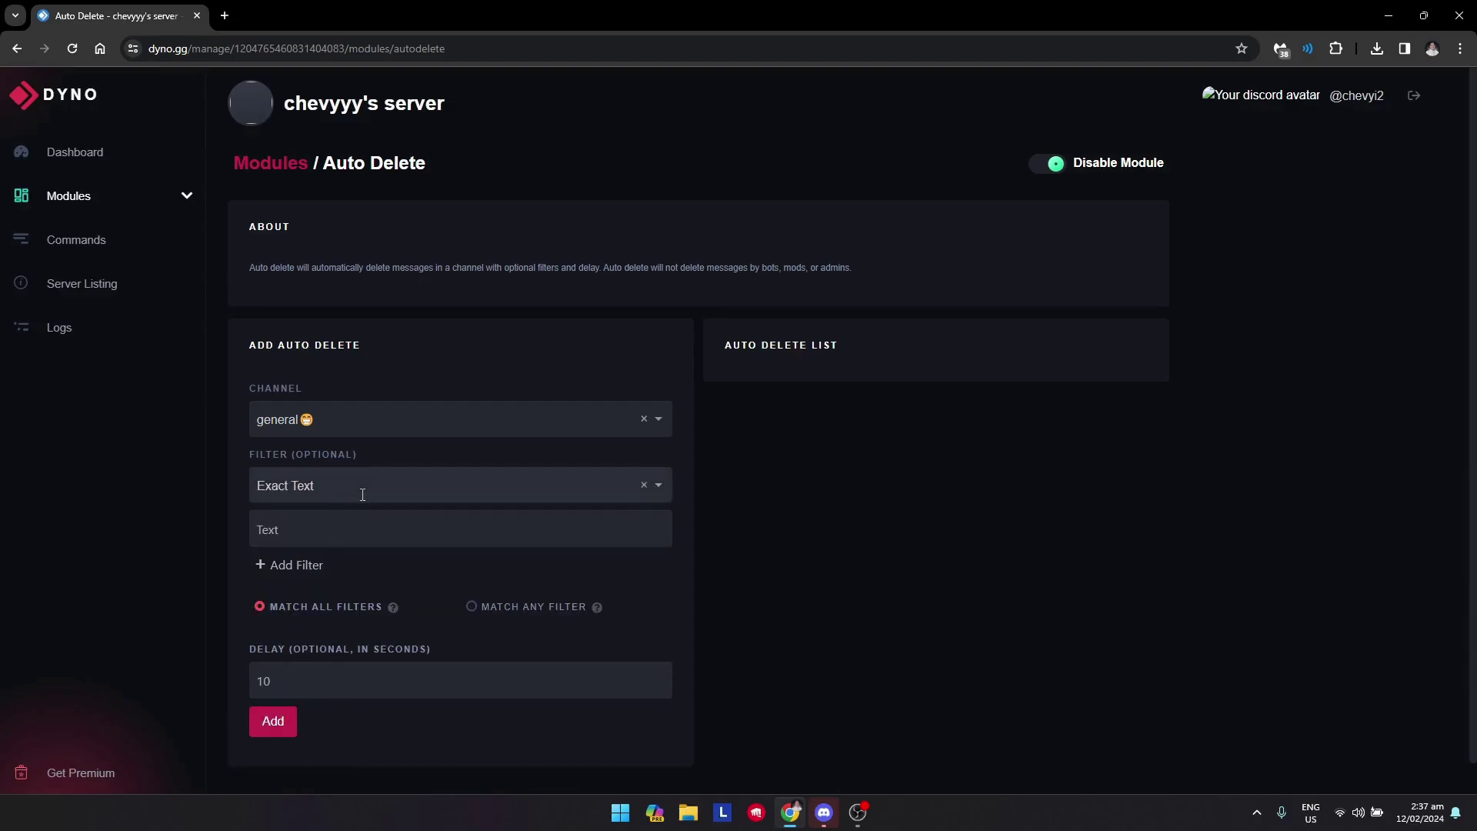
type("text")
left_click(527, 615)
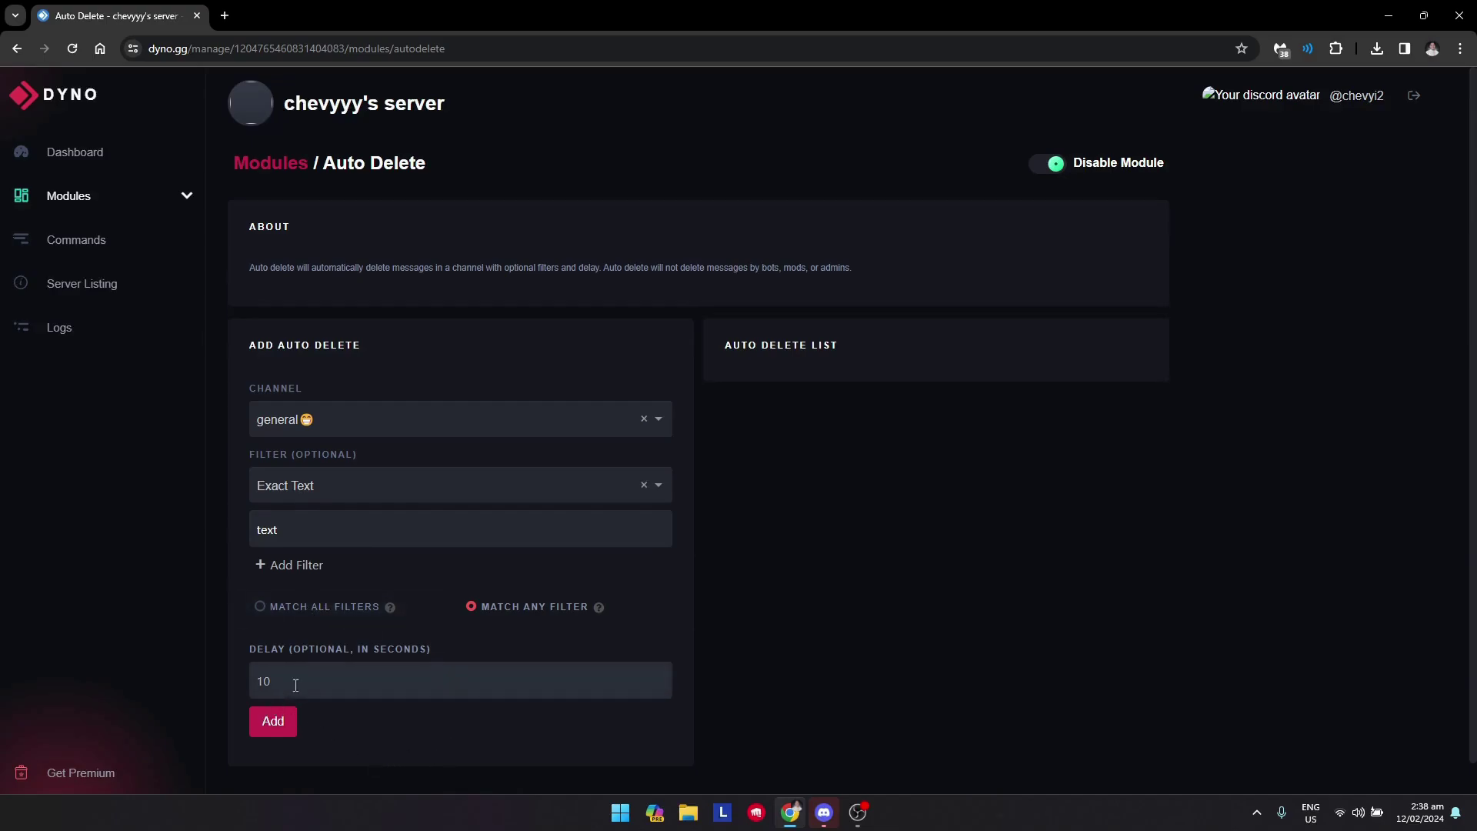
scroll(295, 685, "down", 1)
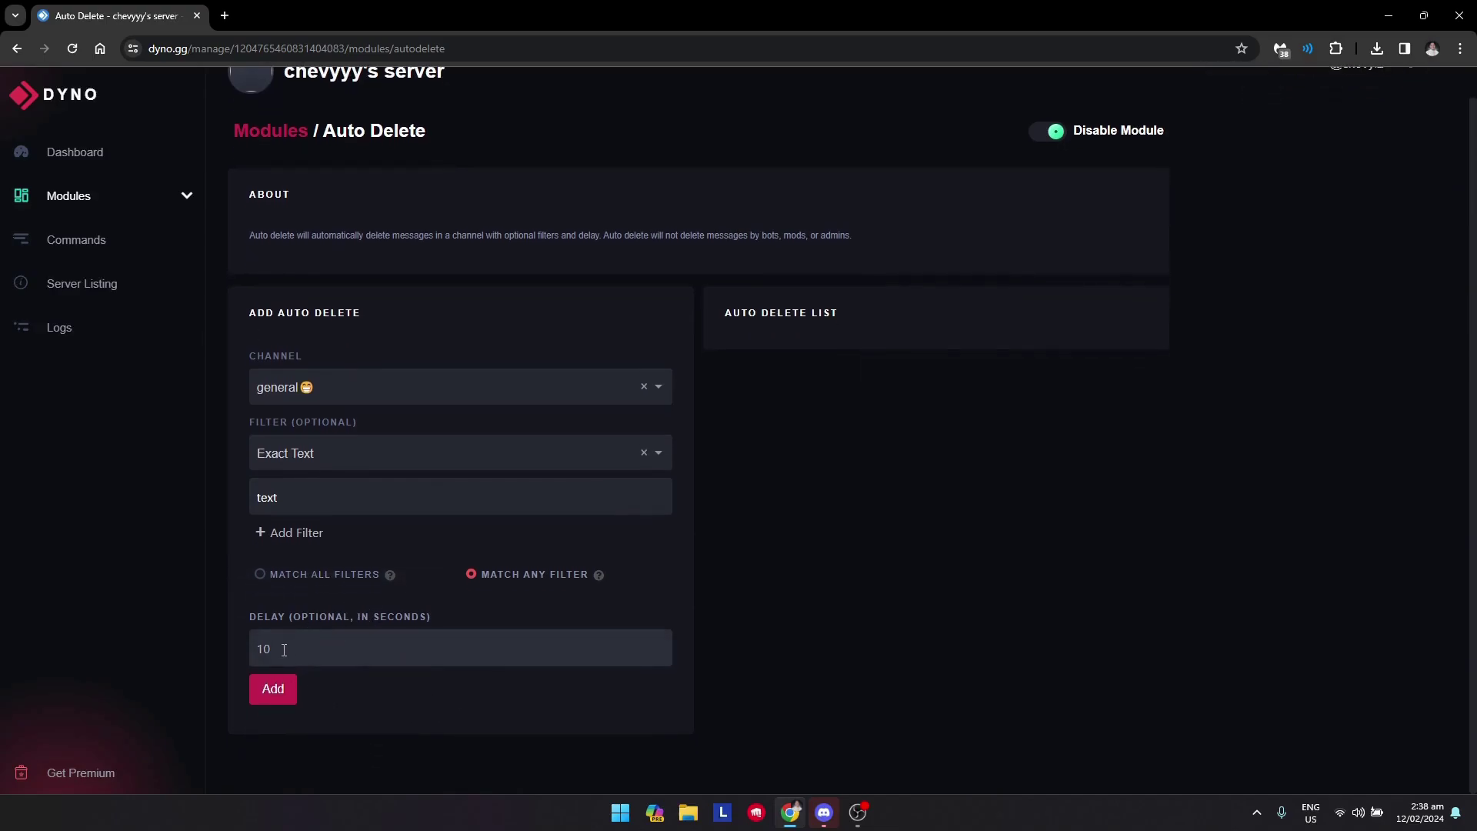
scroll(380, 722, "up", 1)
scroll(379, 663, "down", 1)
scroll(338, 716, "up", 1)
scroll(334, 722, "down", 1)
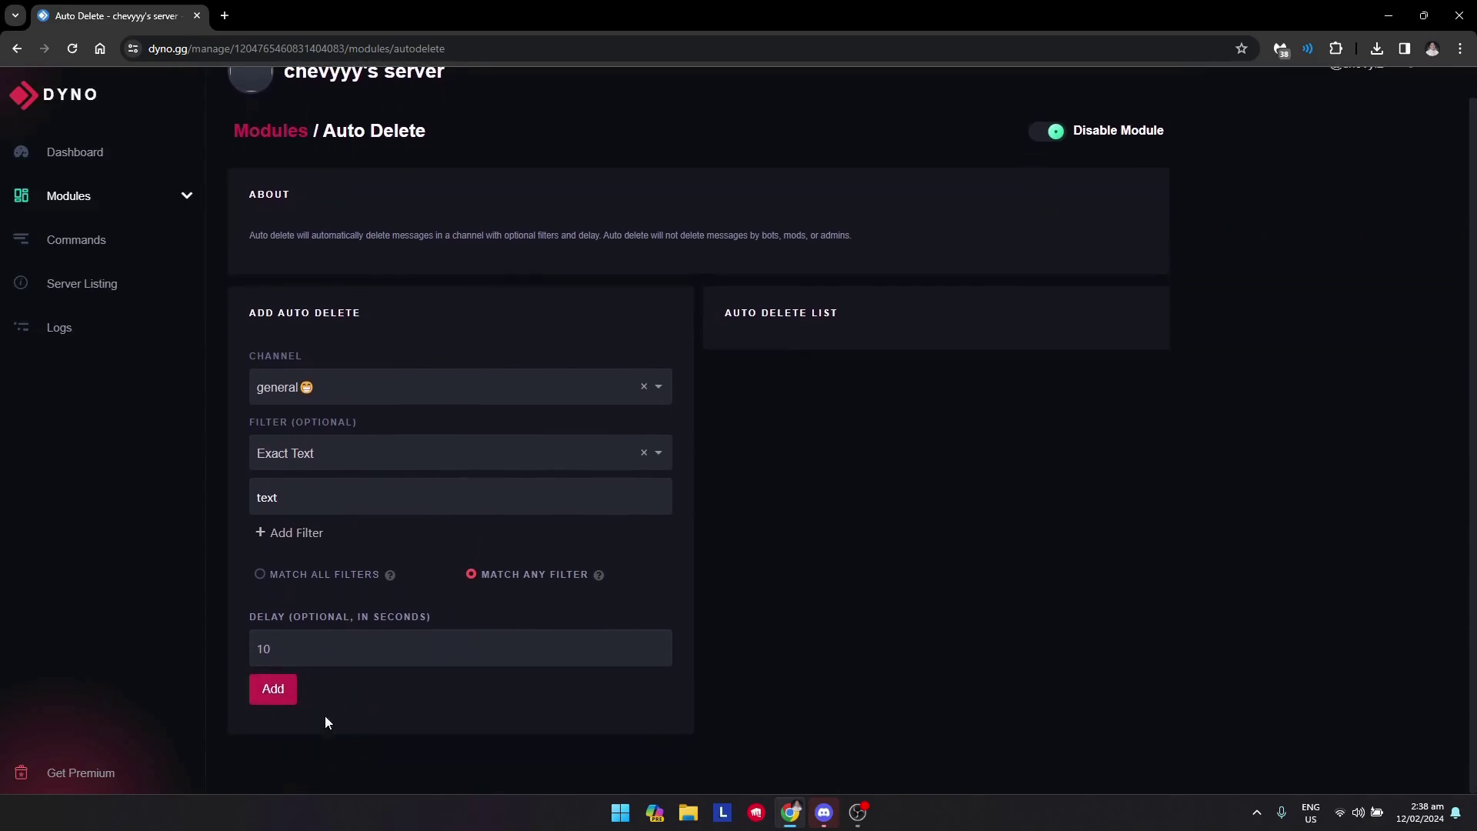
Save the #general auto-delete rule, then close Discord's Dyno app directory page.
left_click(274, 698)
left_click(281, 696)
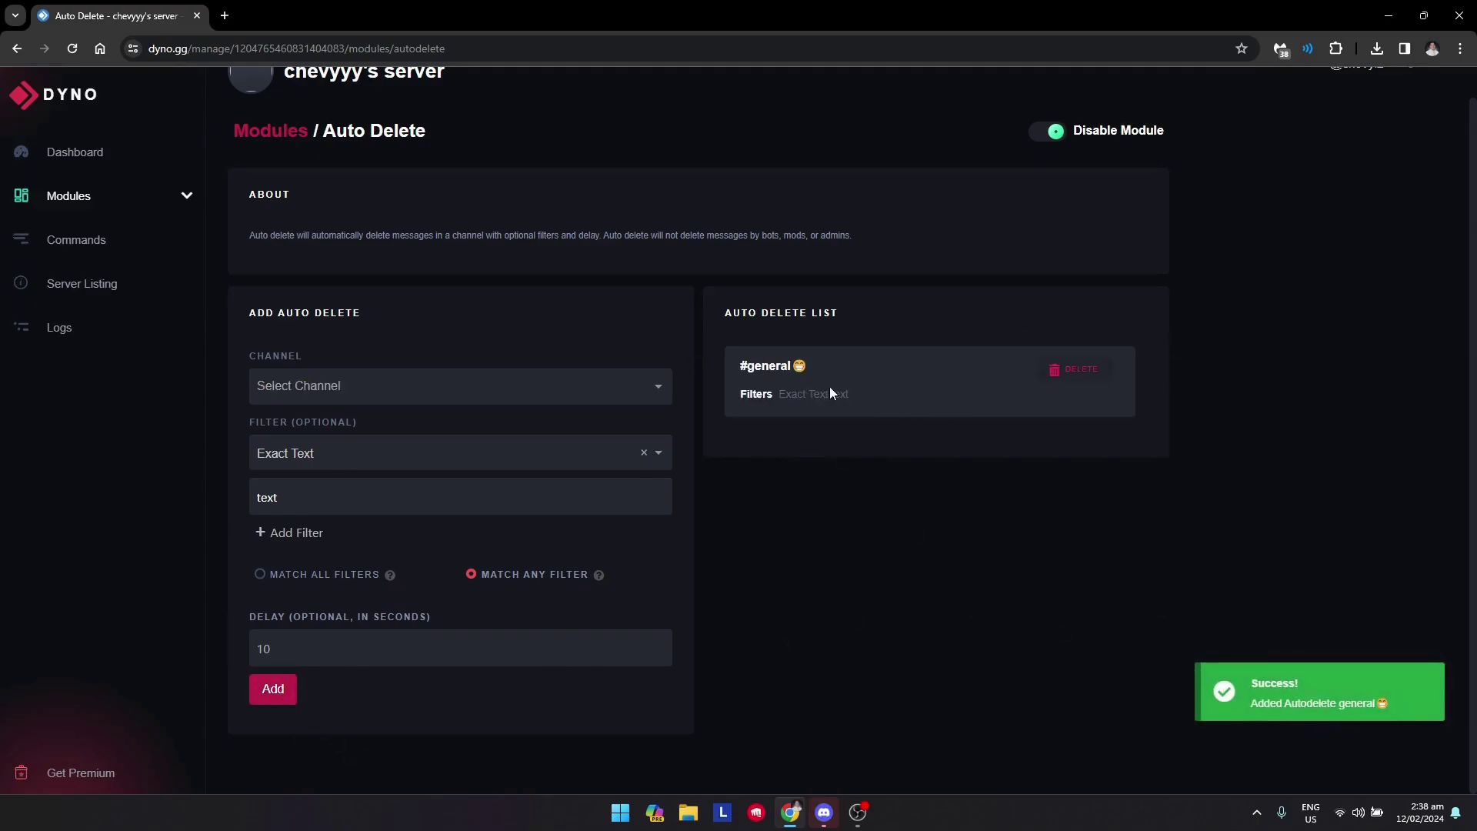
left_click(825, 813)
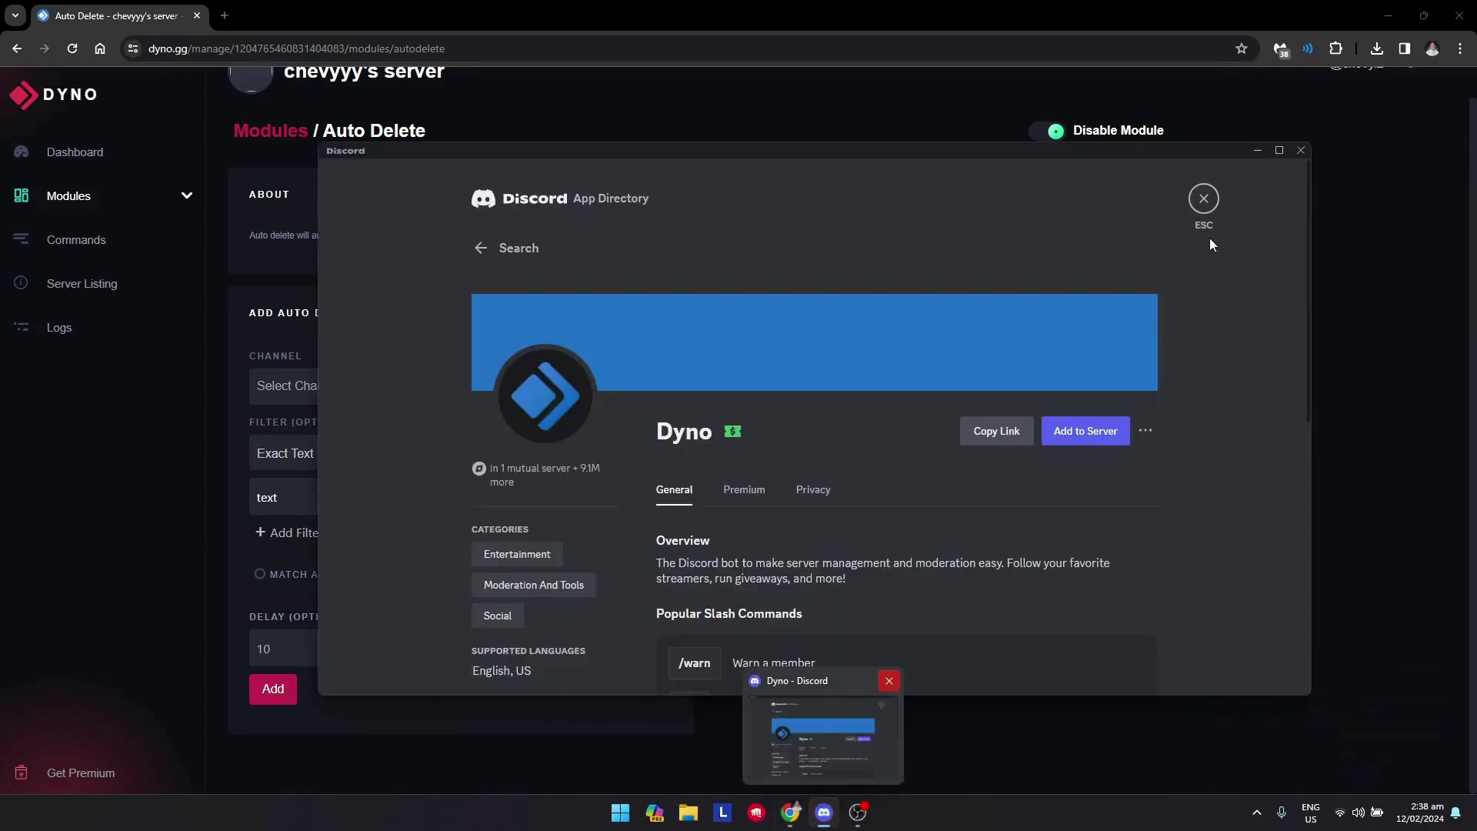
left_click(1203, 198)
left_click(1257, 151)
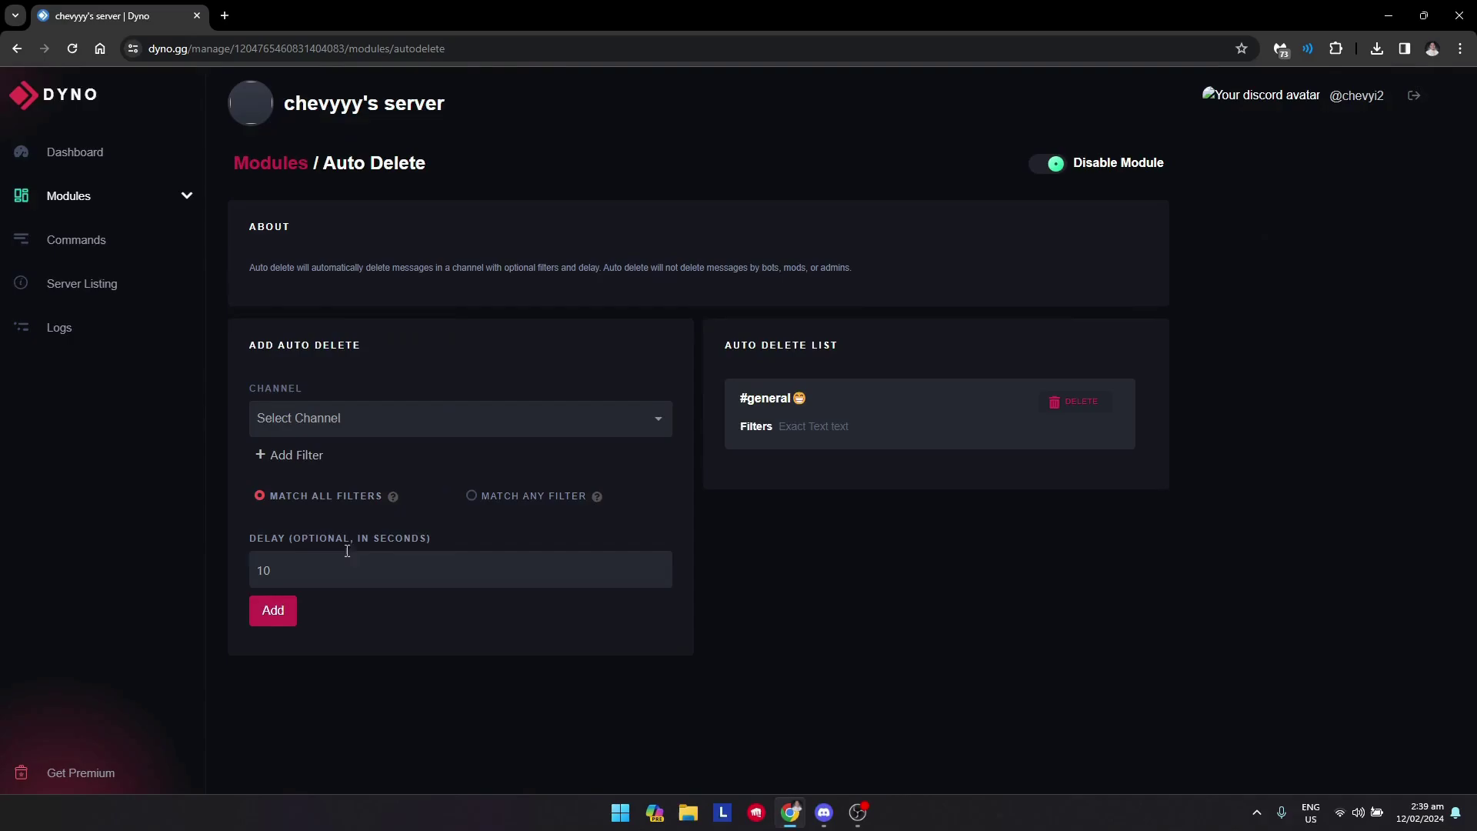